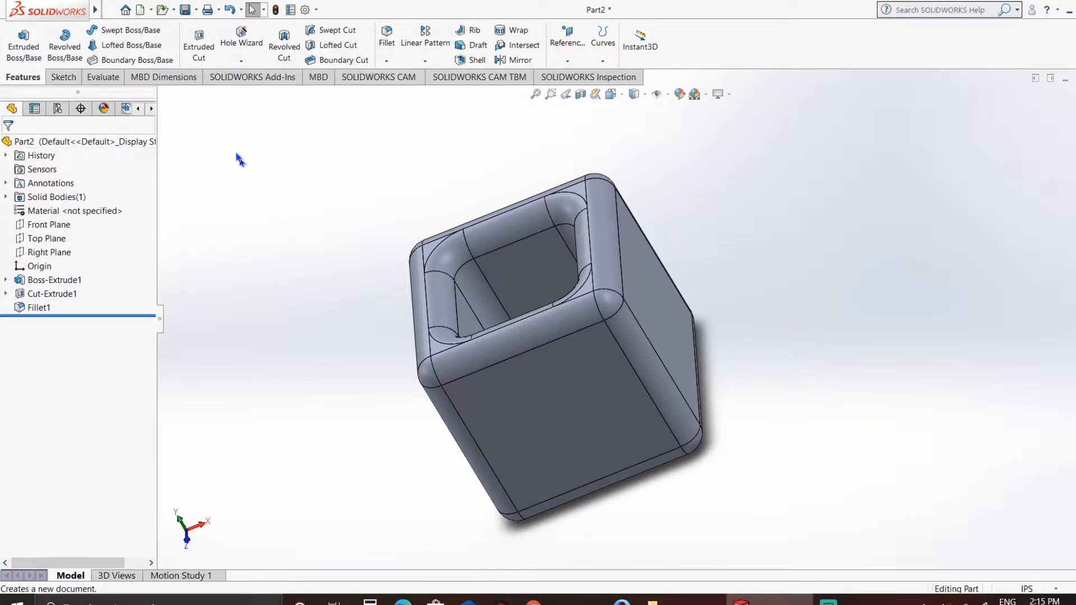
Step: Create a new part document and start a sketch on the Top Plane
{"action": "left_click", "coordinate": [140, 10]}
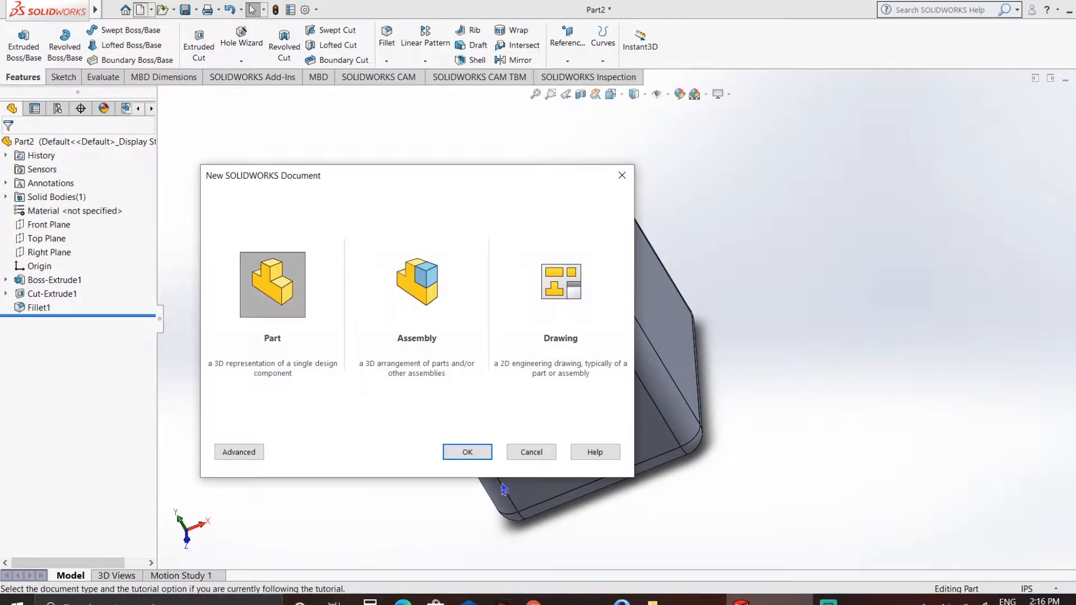
{"action": "left_click", "coordinate": [470, 451]}
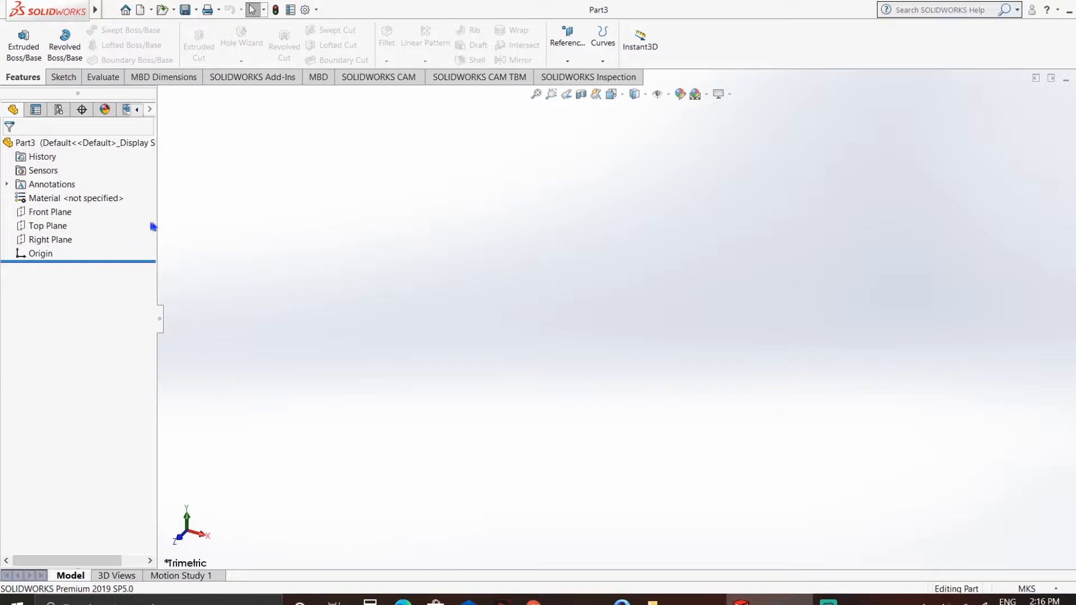
{"action": "left_click", "coordinate": [48, 226]}
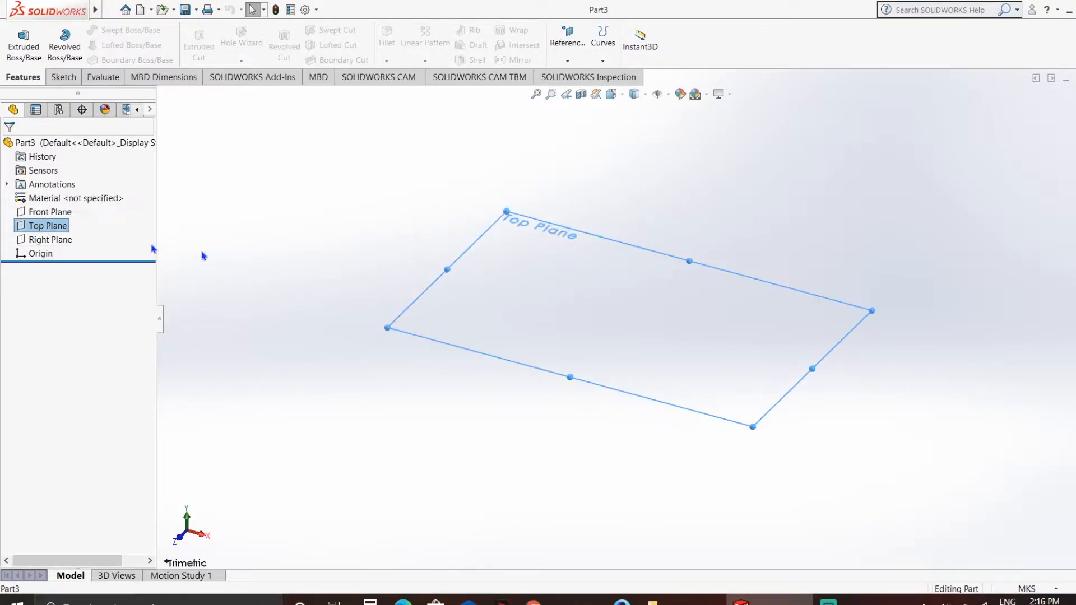
{"action": "left_click", "coordinate": [67, 79]}
{"action": "left_click", "coordinate": [17, 36]}
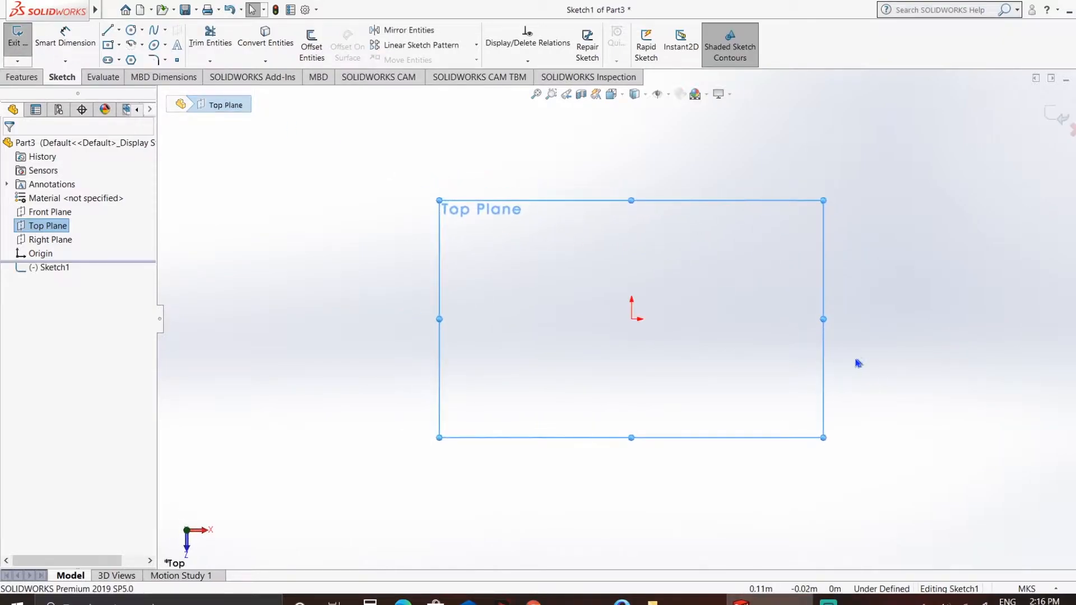
Step: Draw a center rectangle about 0.14 m by 0.11 m, centred on the sketch origin
{"action": "left_click", "coordinate": [112, 48]}
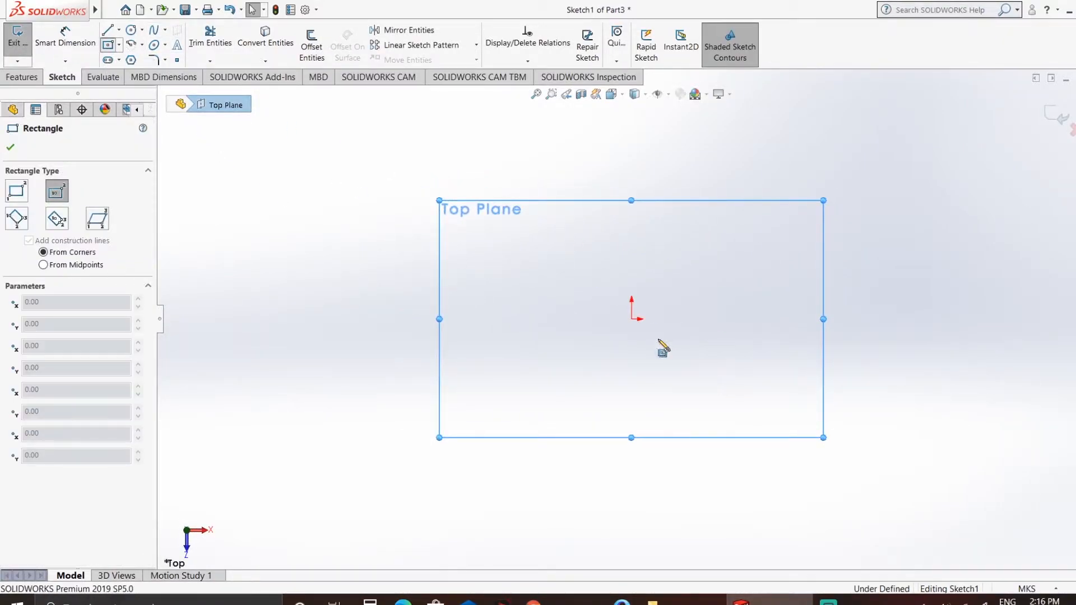
{"action": "left_click", "coordinate": [631, 319]}
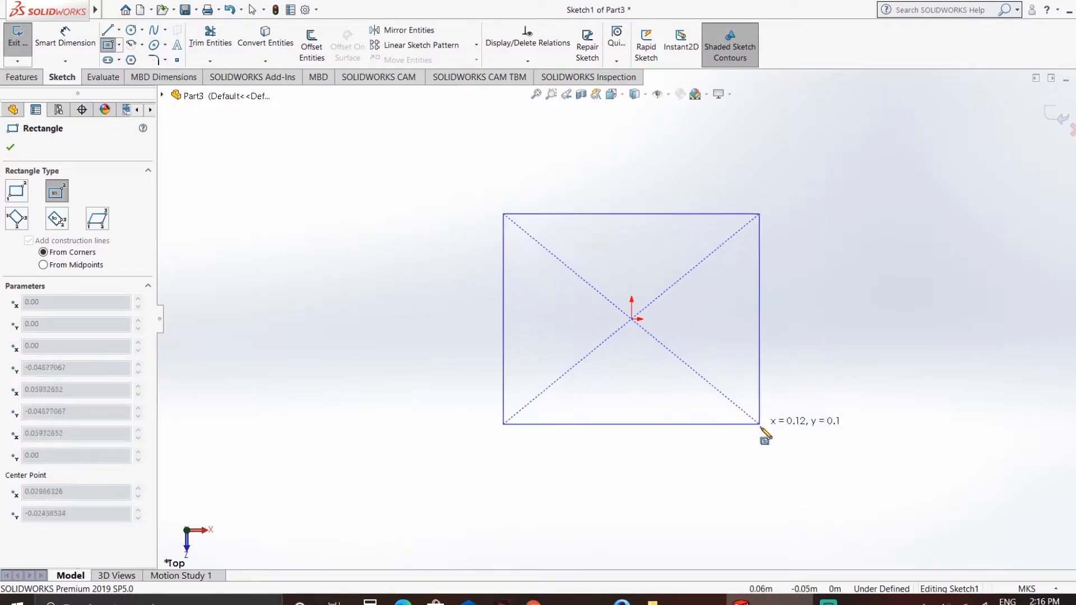
{"action": "left_click", "coordinate": [784, 437]}
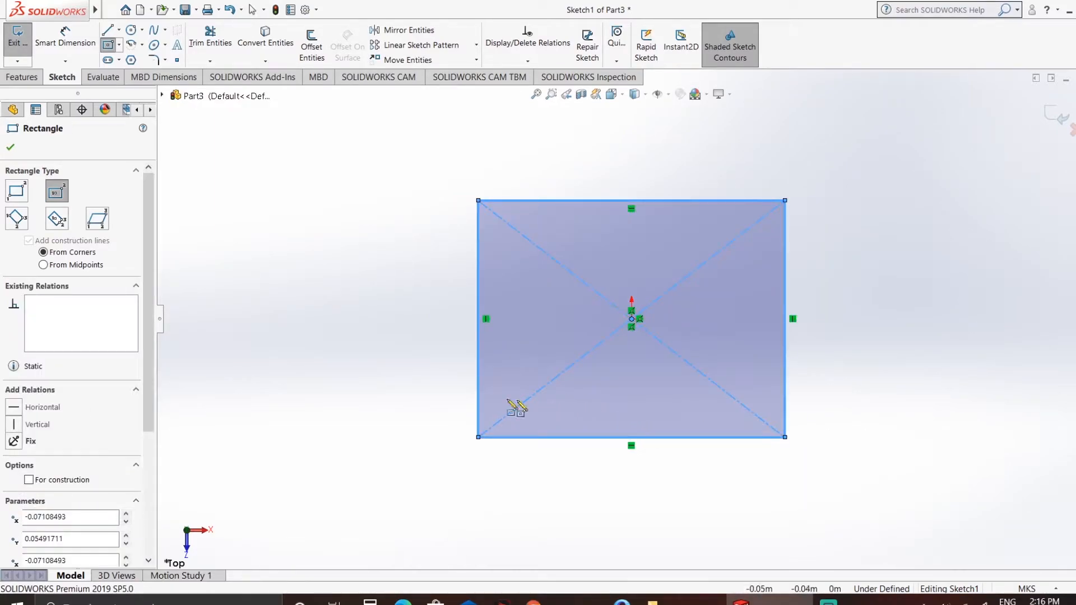
{"action": "key", "text": "Escape"}
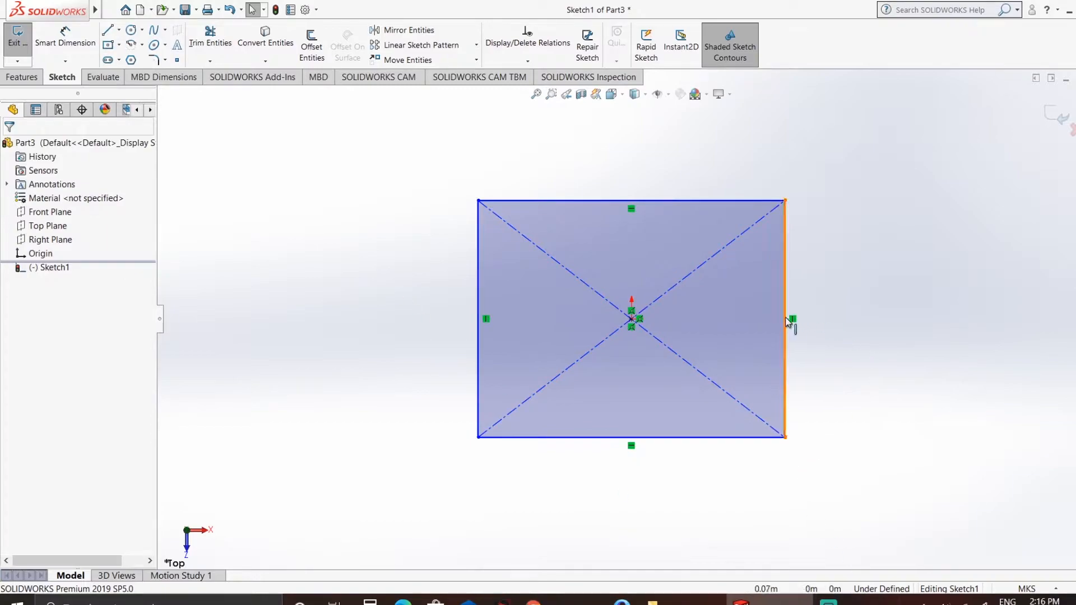
Step: Apply an Equal relation between a vertical and a horizontal side of the rectangle to make it square
{"action": "left_click", "coordinate": [786, 367]}
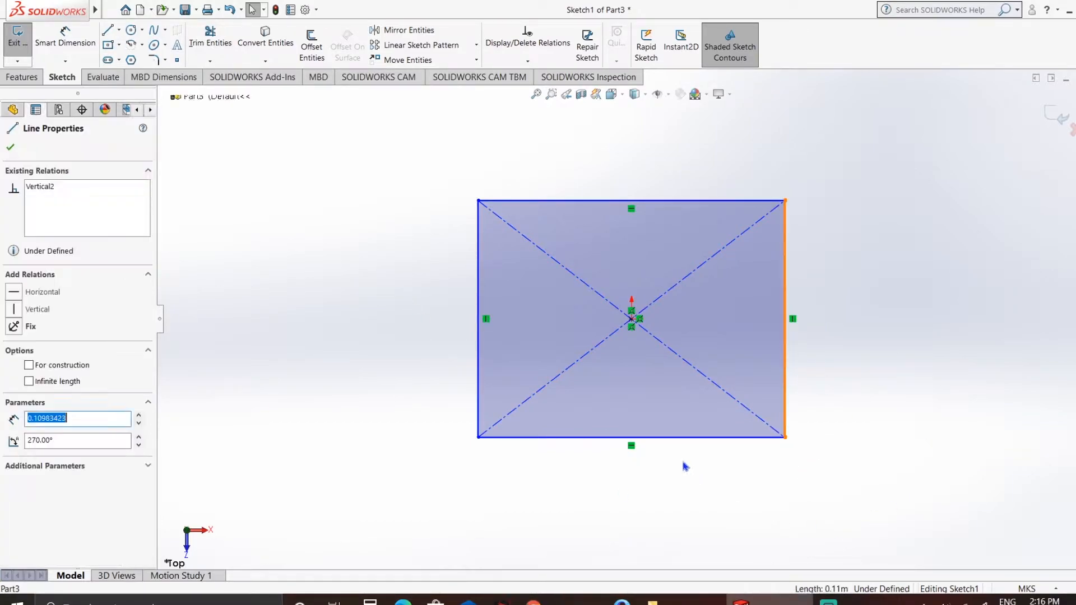
{"action": "left_click", "coordinate": [677, 437], "text": "ctrl"}
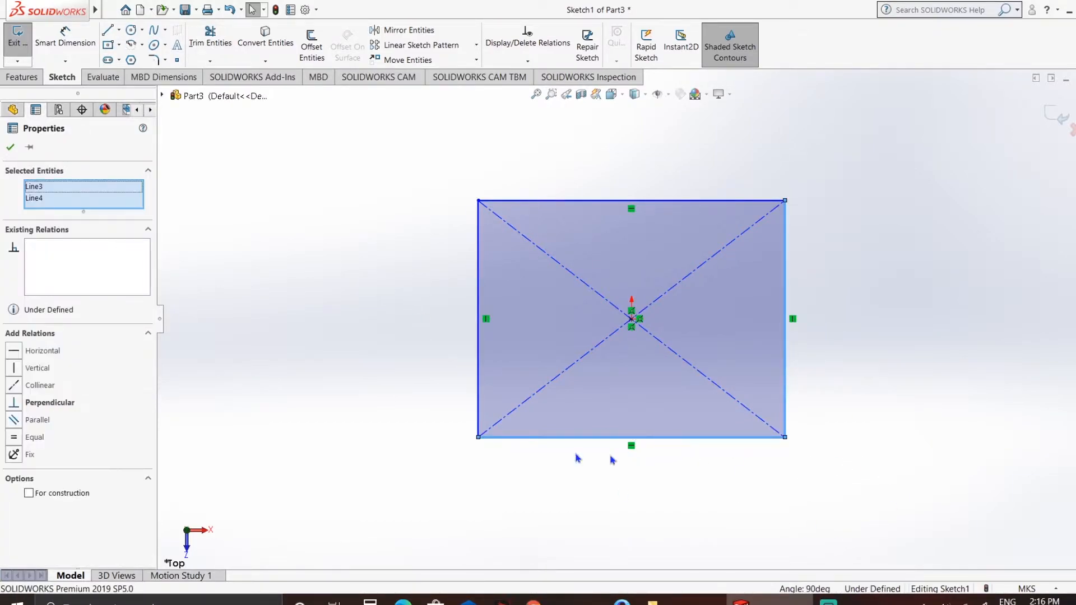
{"action": "left_click", "coordinate": [34, 437]}
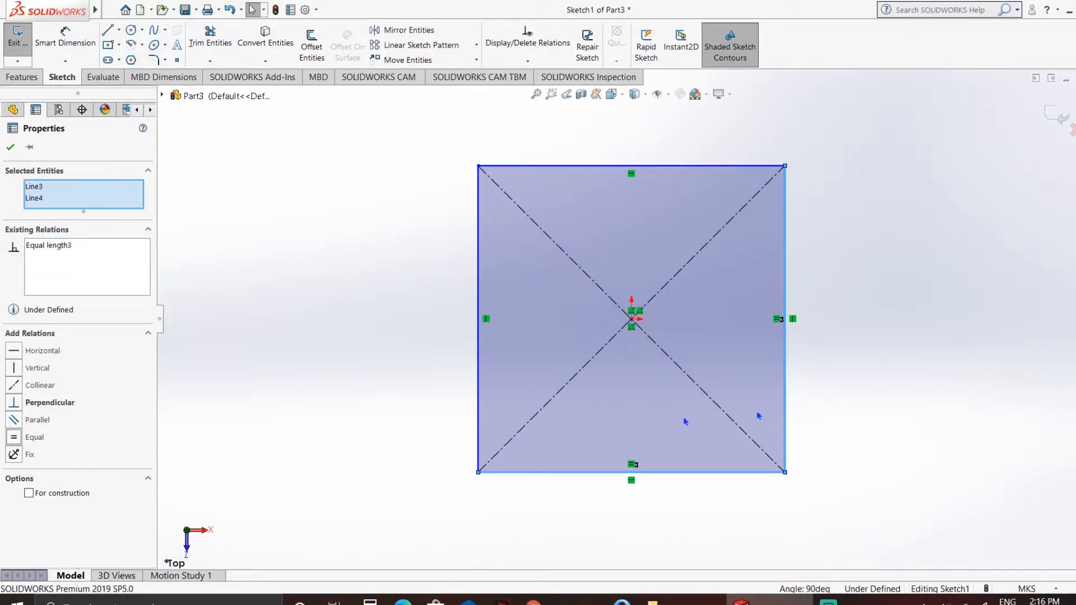
{"action": "left_click", "coordinate": [957, 307]}
Step: Dimension the square's lower side and set its length to 5 m
{"action": "left_click", "coordinate": [65, 38]}
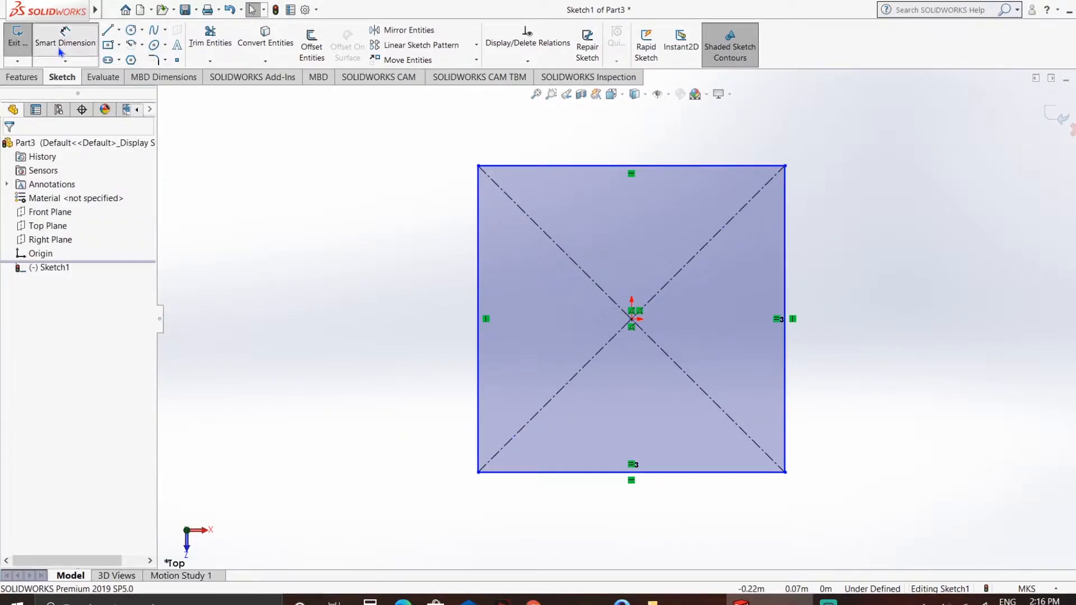
{"action": "left_click", "coordinate": [695, 477]}
{"action": "left_click", "coordinate": [660, 533]}
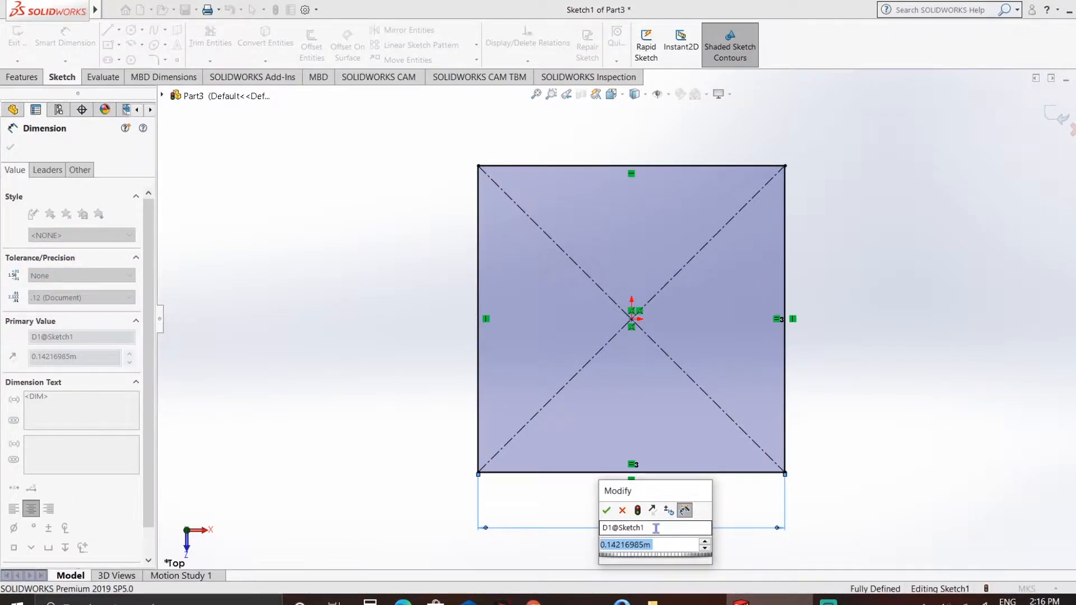
{"action": "type", "text": "5"}
{"action": "key", "text": "Return"}
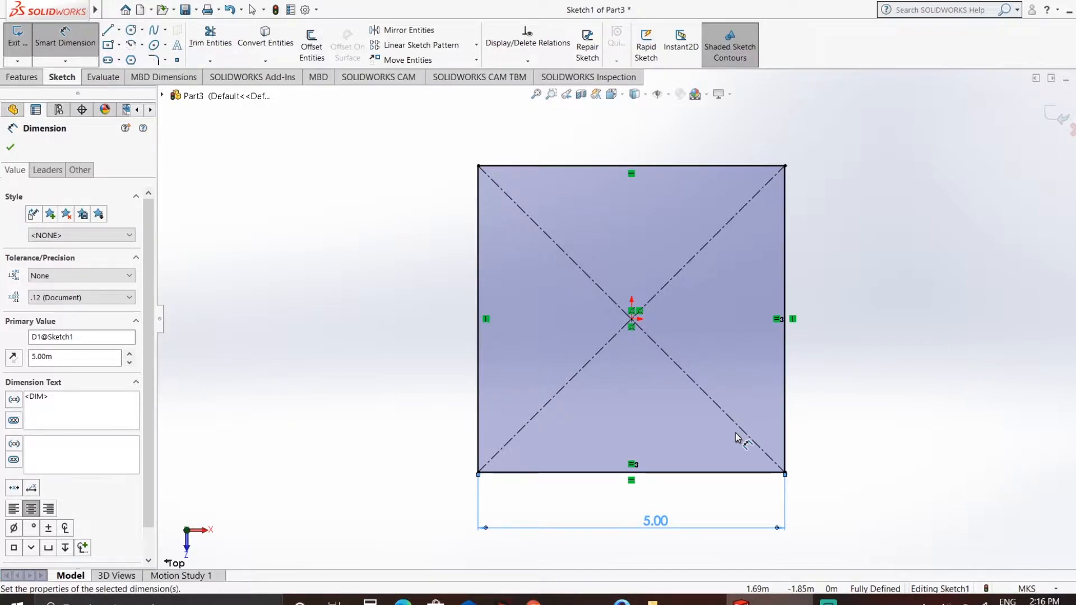
{"action": "left_click", "coordinate": [10, 148]}
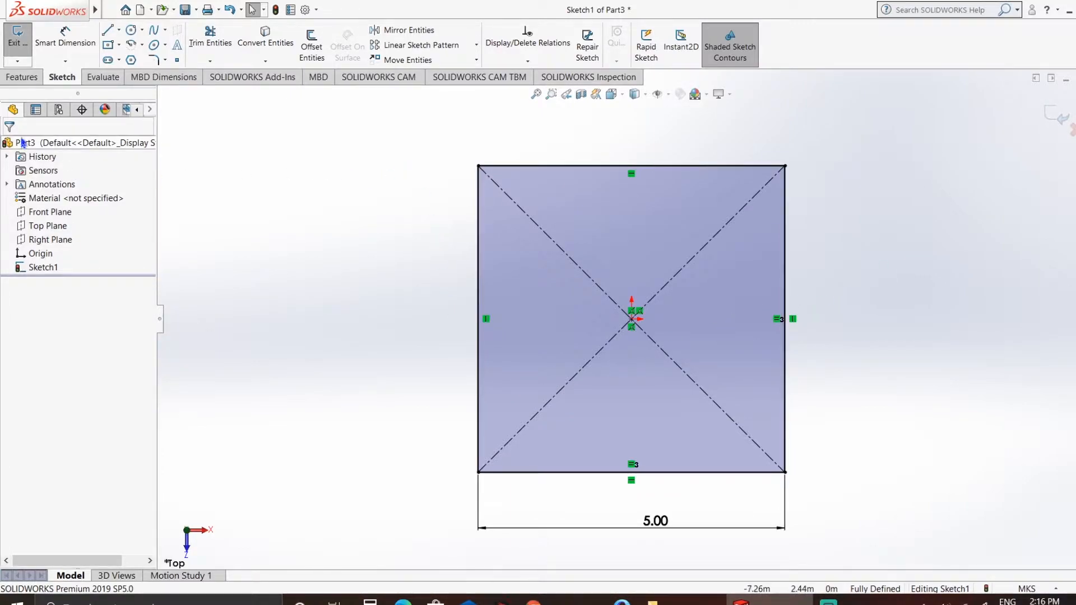
Step: Extrude the square sketch as a blind boss with a depth of 5 m to form a cube
{"action": "left_click", "coordinate": [21, 77]}
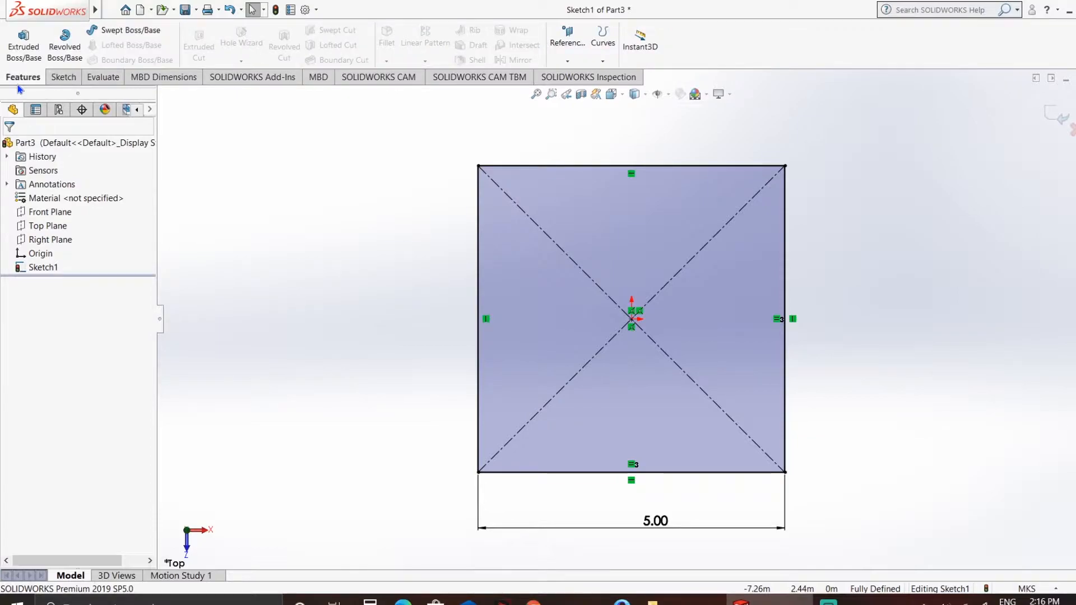
{"action": "left_click", "coordinate": [13, 51]}
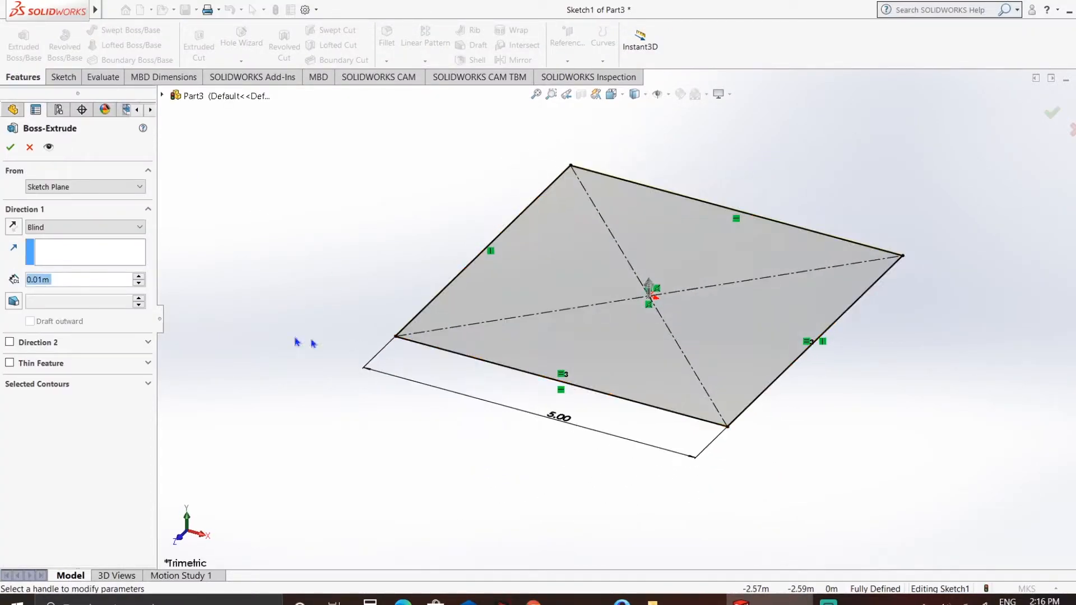
{"action": "left_click", "coordinate": [138, 278]}
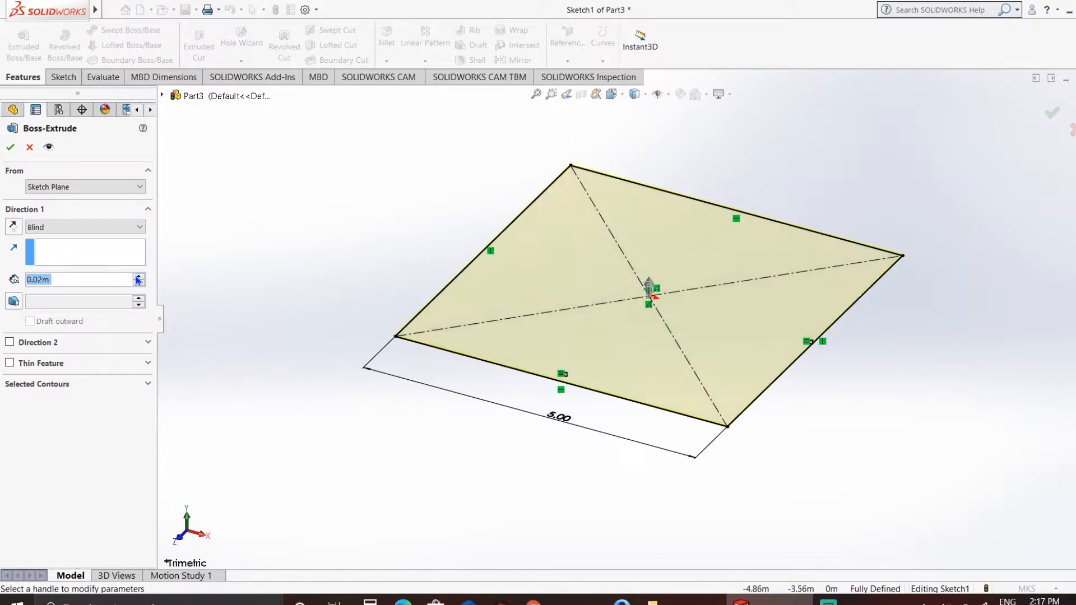
{"action": "left_click", "coordinate": [138, 278]}
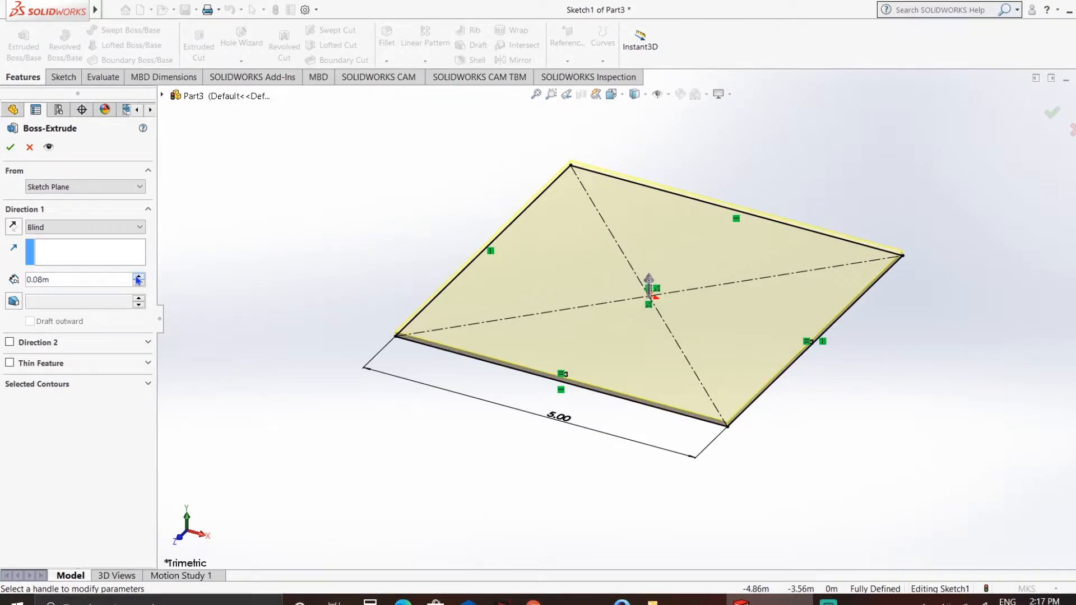
{"action": "left_click", "coordinate": [138, 278]}
{"action": "left_click", "coordinate": [119, 284]}
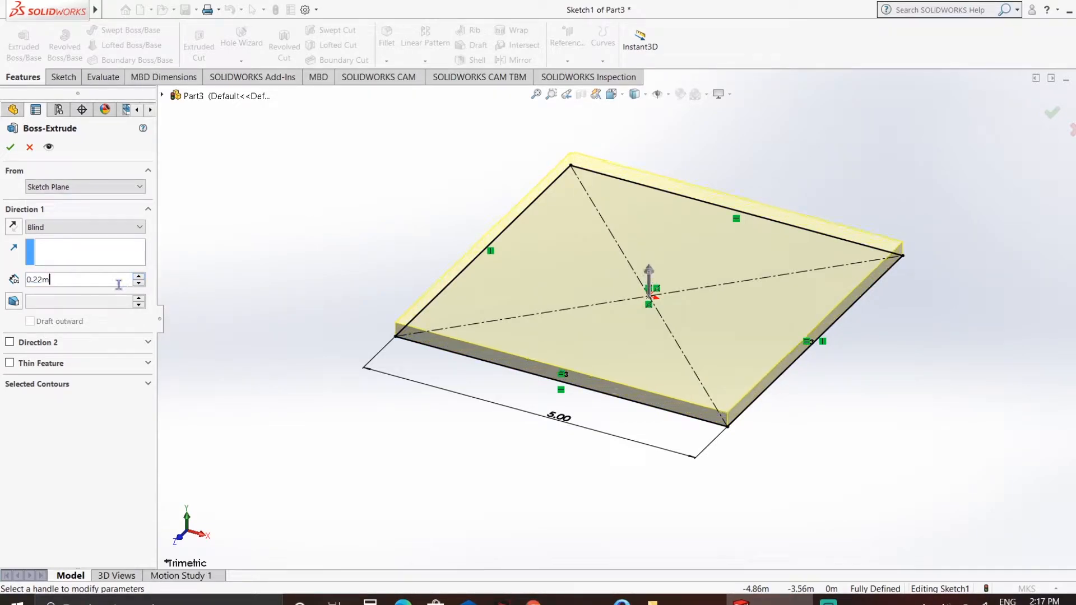
{"action": "key", "text": "BackSpace"}
{"action": "key", "text": "BackSpace"}
{"action": "key", "text": "BackSpace"}
{"action": "key", "text": "BackSpace"}
{"action": "key", "text": "BackSpace"}
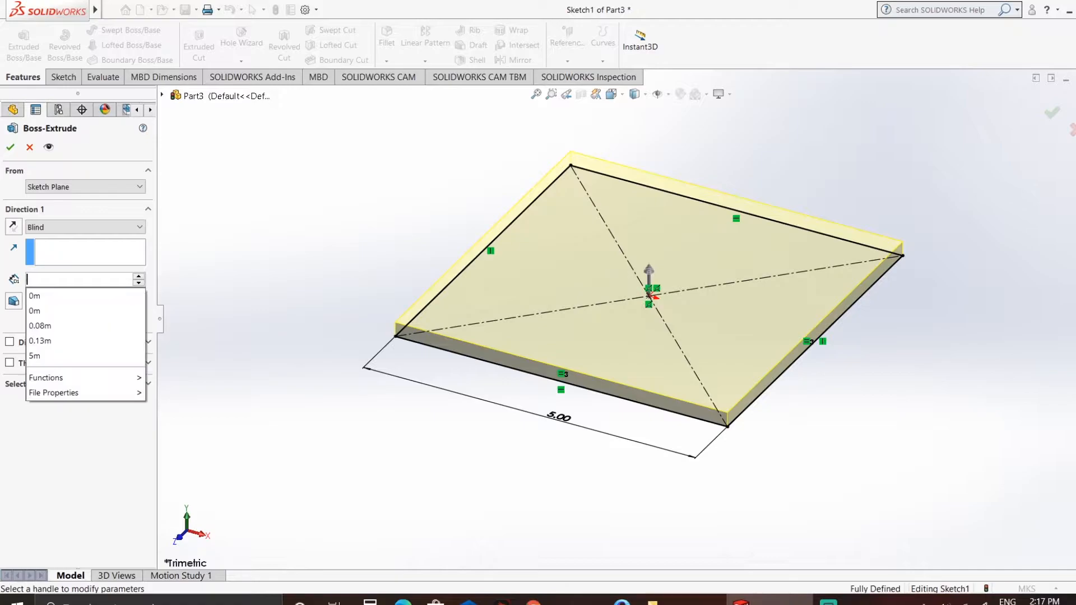
{"action": "type", "text": "5"}
{"action": "left_click", "coordinate": [116, 296]}
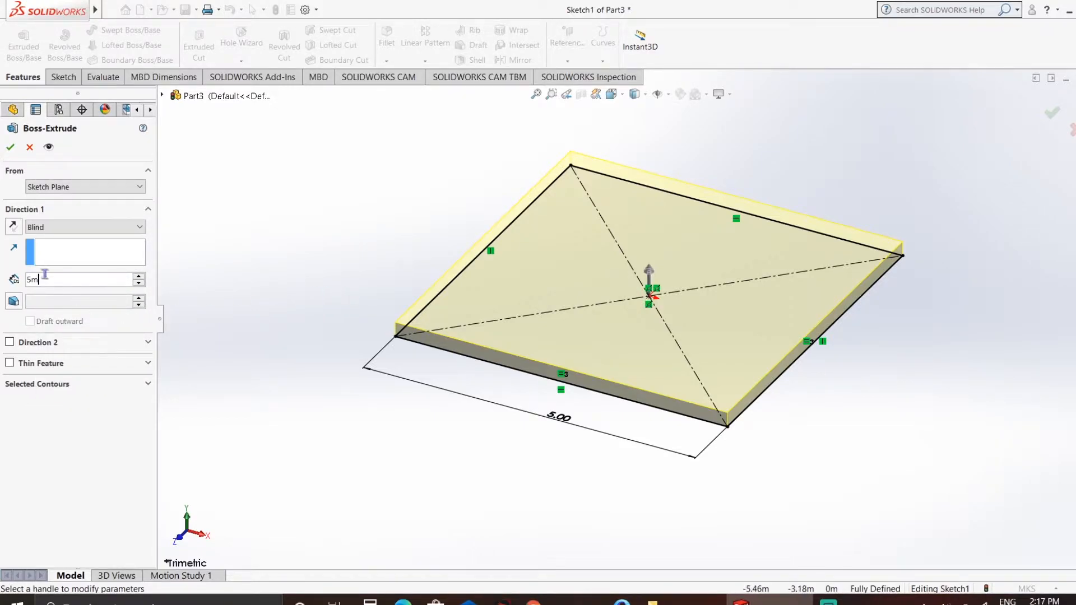
{"action": "left_click", "coordinate": [10, 149]}
{"action": "key", "text": "f"}
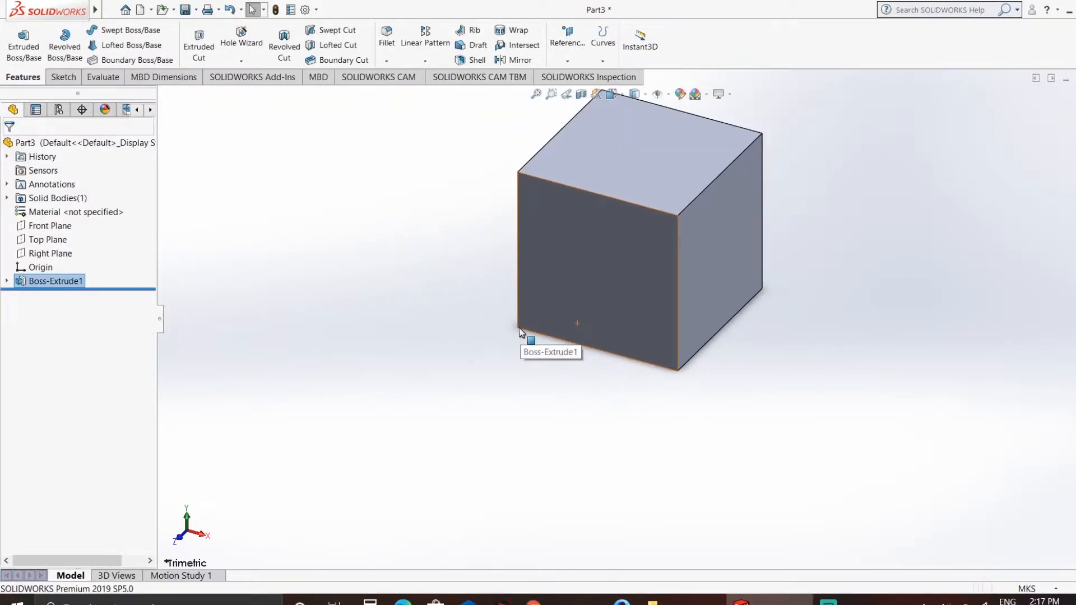
Step: Start a new sketch on the cube's top face
{"action": "scroll", "coordinate": [622, 292], "scroll_direction": "up", "scroll_amount": 1}
{"action": "scroll", "coordinate": [476, 200], "scroll_direction": "down", "scroll_amount": 2}
{"action": "scroll", "coordinate": [819, 213], "scroll_direction": "up", "scroll_amount": 4}
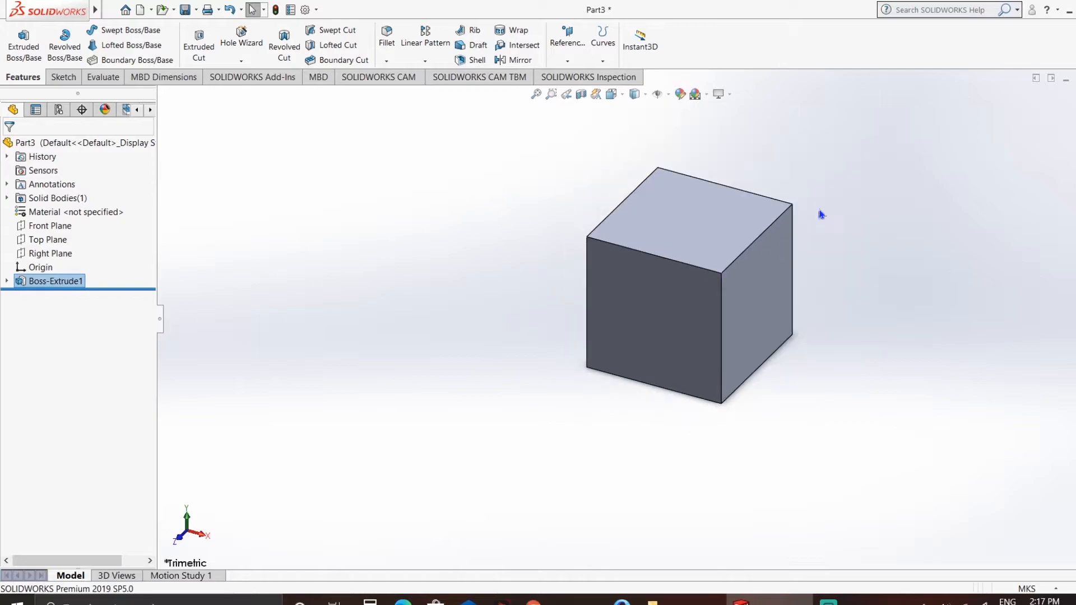
{"action": "scroll", "coordinate": [552, 227], "scroll_direction": "down", "scroll_amount": 2}
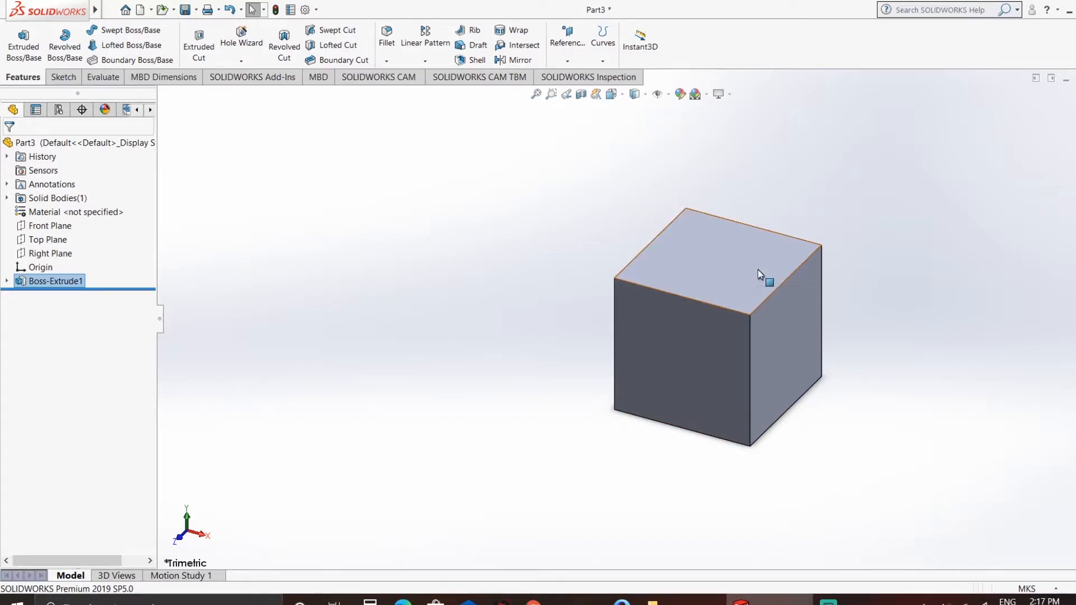
{"action": "left_click", "coordinate": [733, 272]}
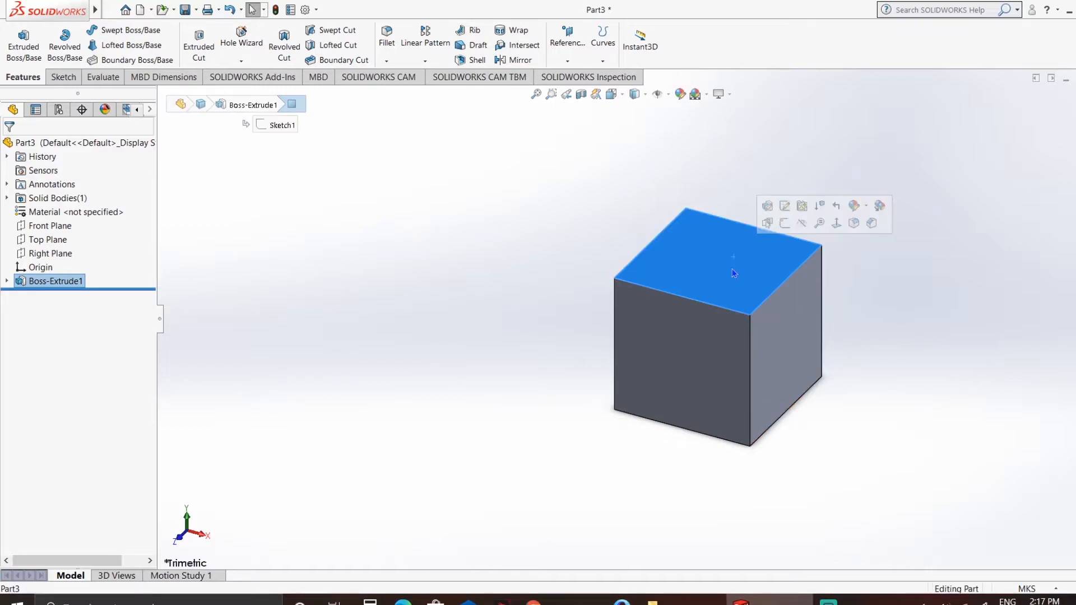
{"action": "left_click", "coordinate": [787, 223]}
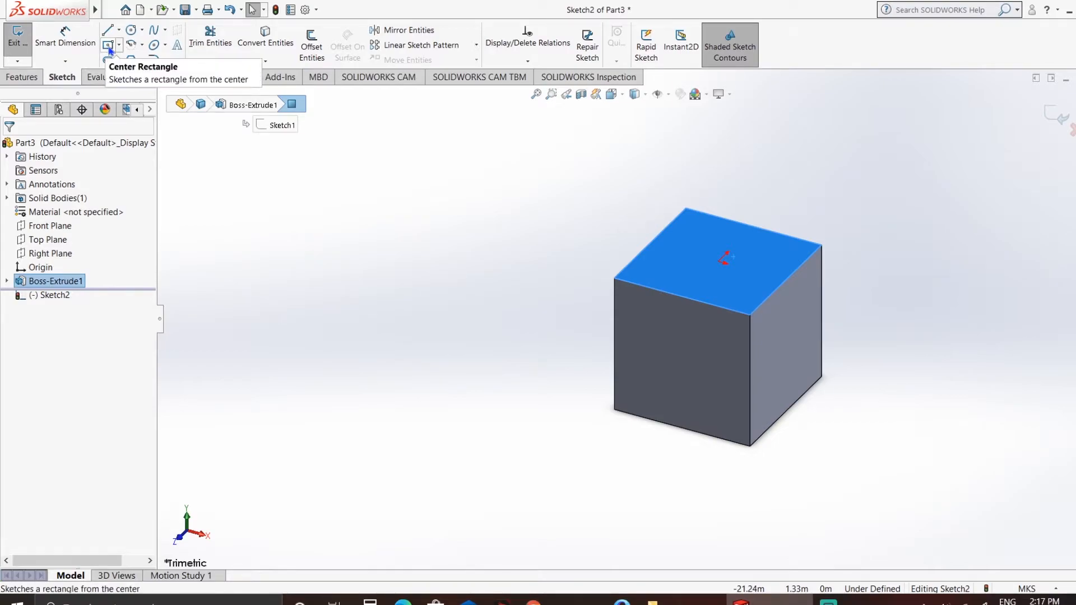
{"action": "left_click", "coordinate": [60, 301]}
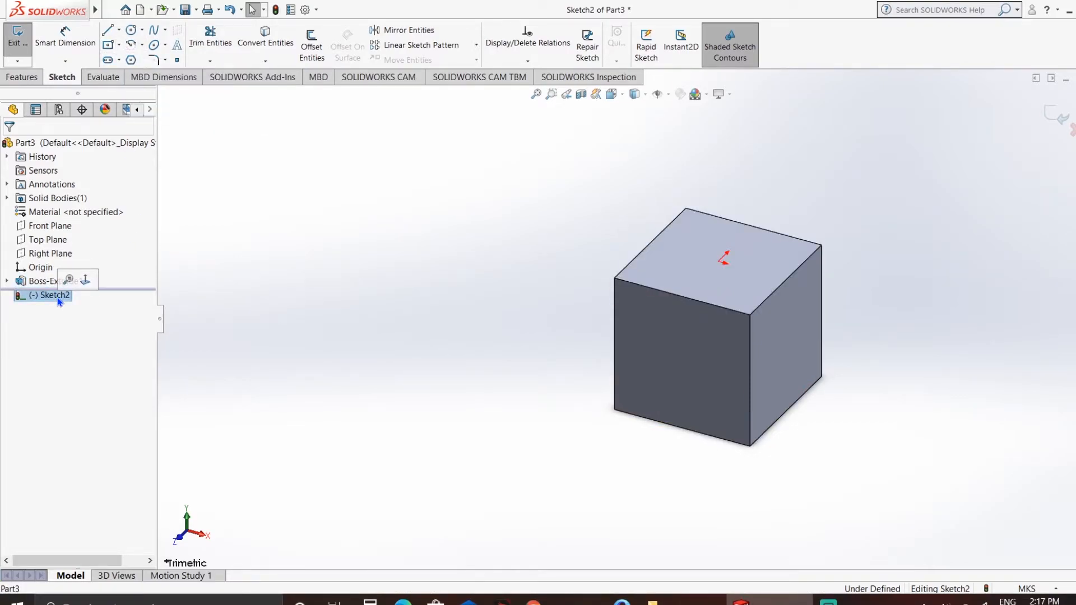
{"action": "left_click", "coordinate": [86, 280]}
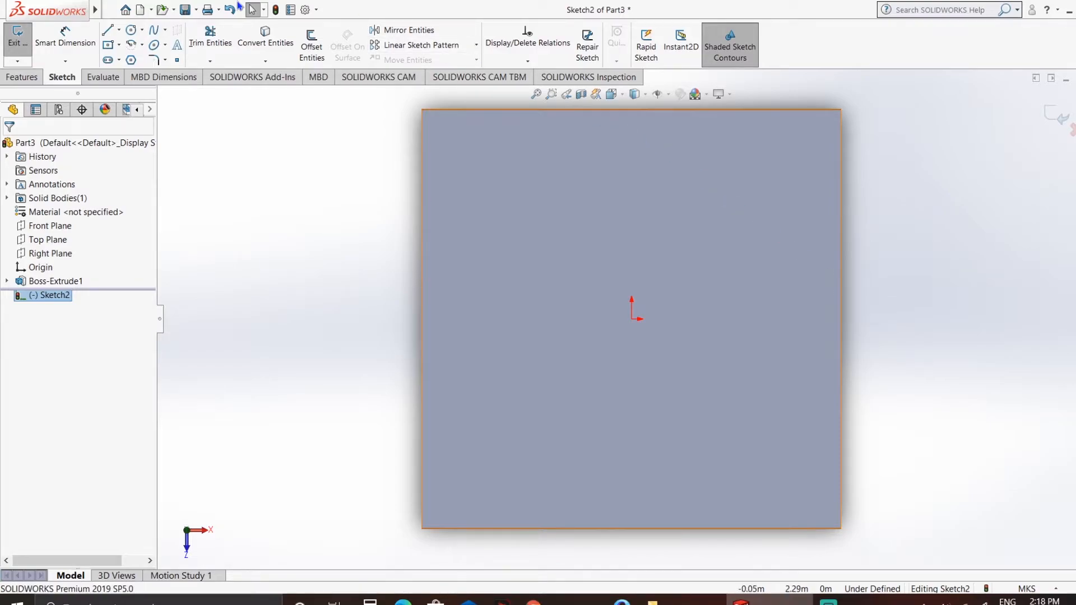
Step: Draw a center rectangle about 2.94 m by 2.87 m on the top face, centred on the origin
{"action": "left_click", "coordinate": [118, 51]}
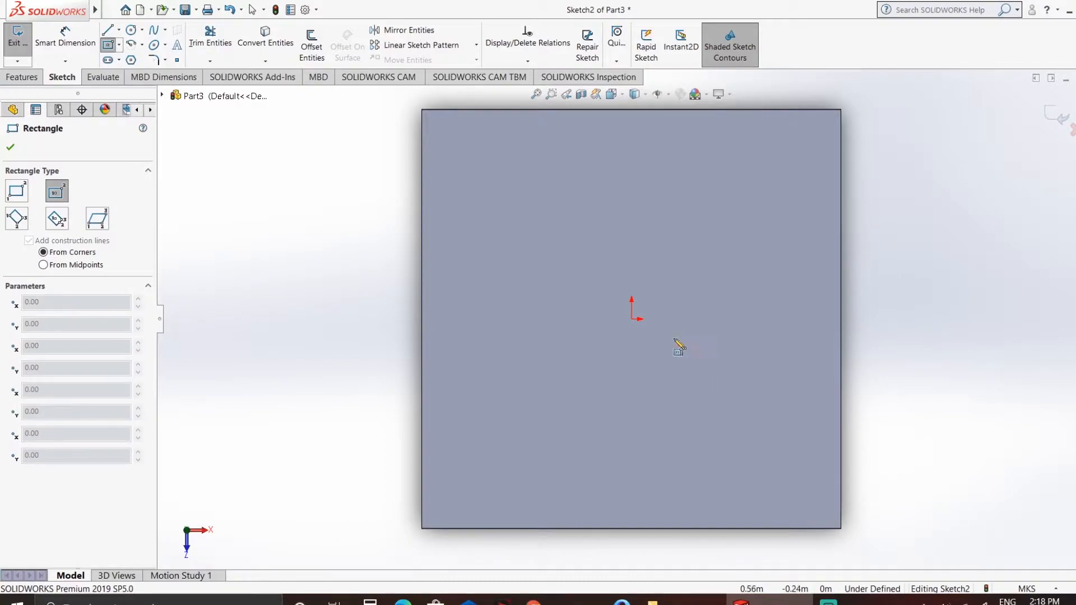
{"action": "left_click", "coordinate": [631, 319]}
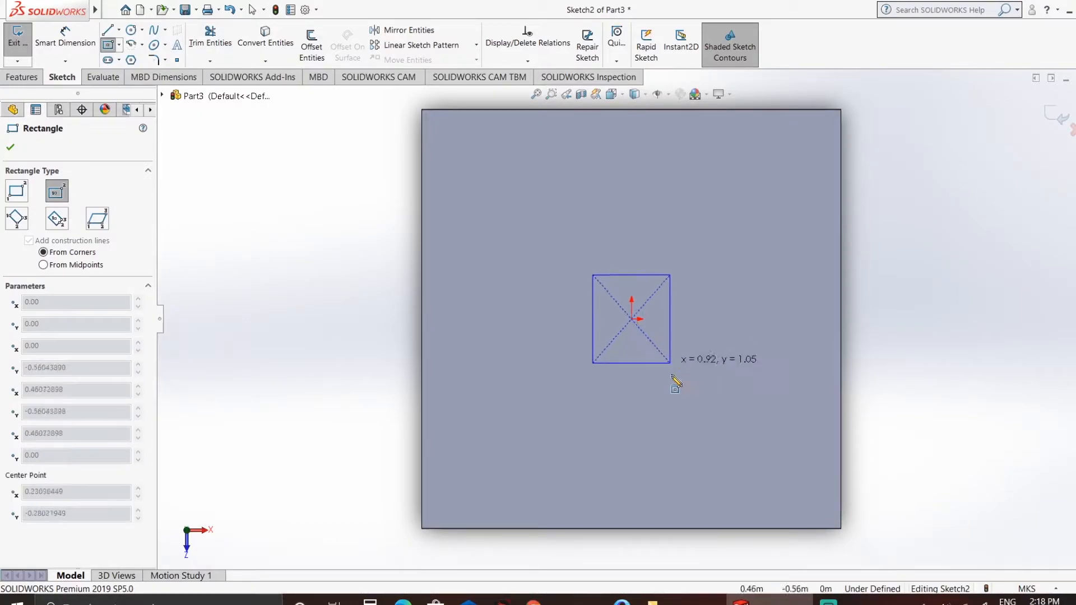
{"action": "left_click", "coordinate": [756, 440]}
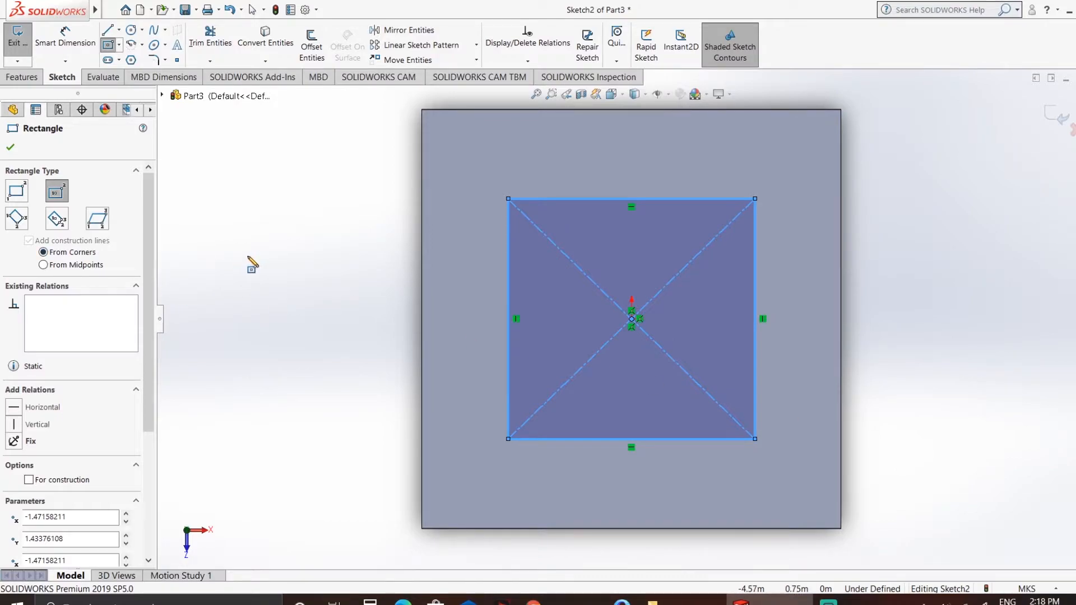
{"action": "key", "text": "Escape"}
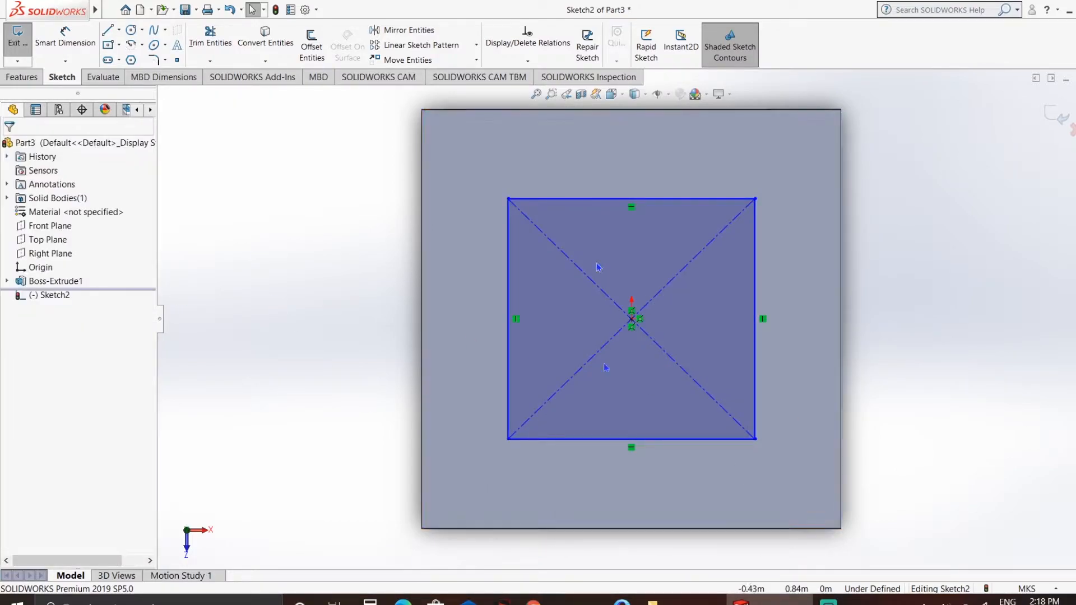
Step: Make the top-face rectangle a square by applying an Equal relation between two of its adjacent sides
{"action": "left_click", "coordinate": [753, 372]}
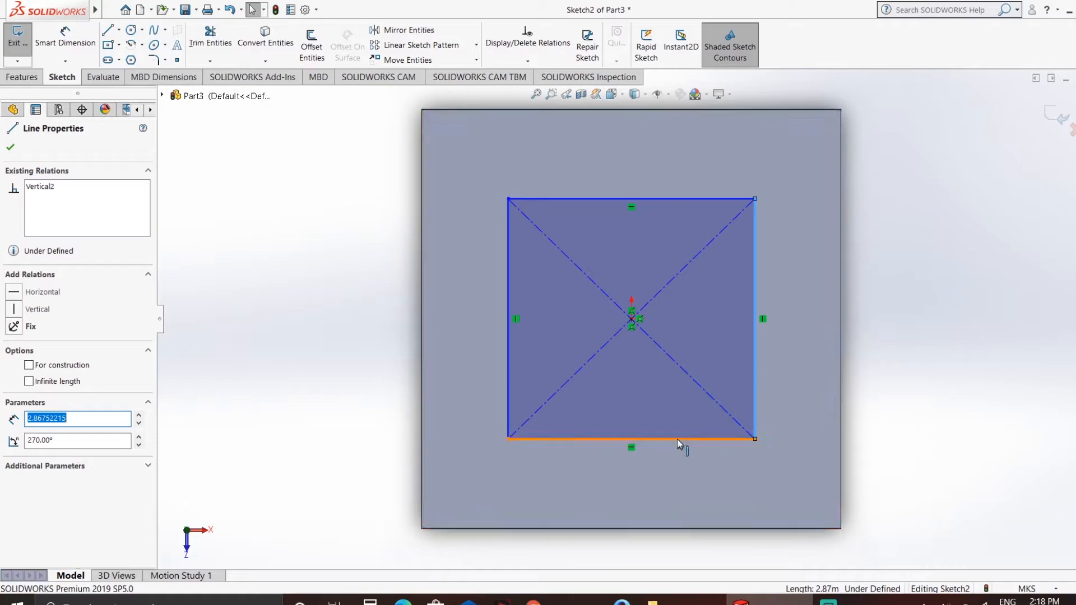
{"action": "left_click", "coordinate": [726, 439], "text": "ctrl"}
{"action": "left_click", "coordinate": [13, 437]}
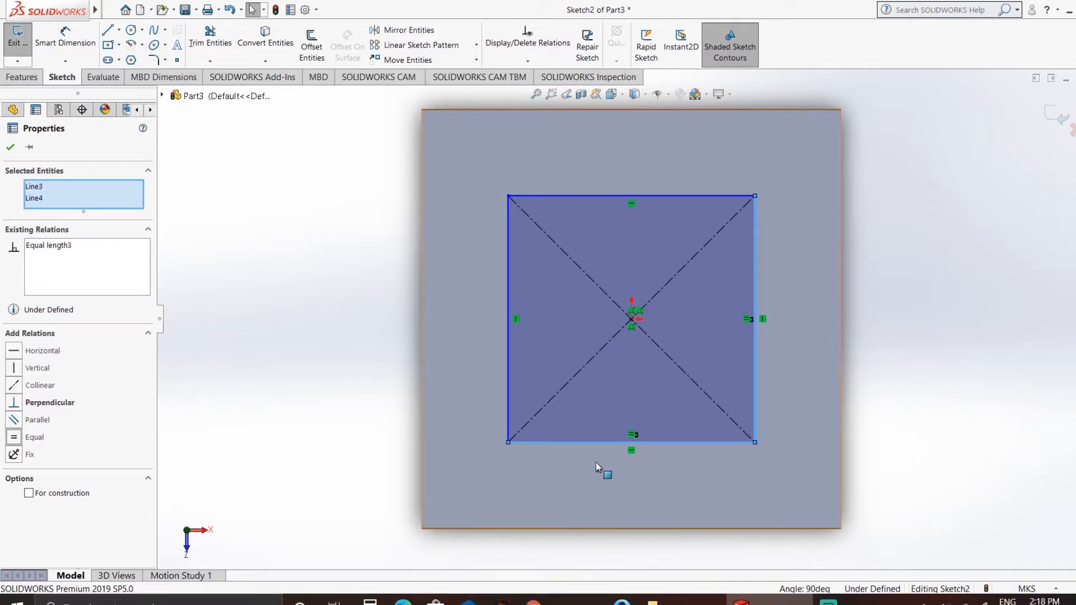
Step: Dimension one side of the centred square on the top face to 3 m
{"action": "left_click", "coordinate": [65, 39]}
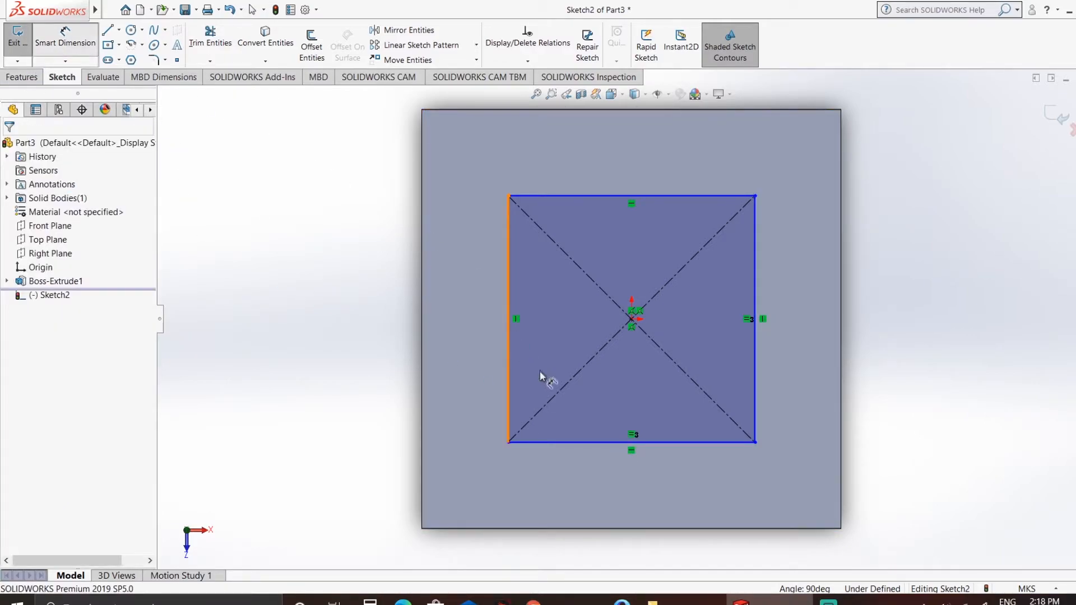
{"action": "left_click", "coordinate": [616, 443]}
{"action": "left_click", "coordinate": [623, 469]}
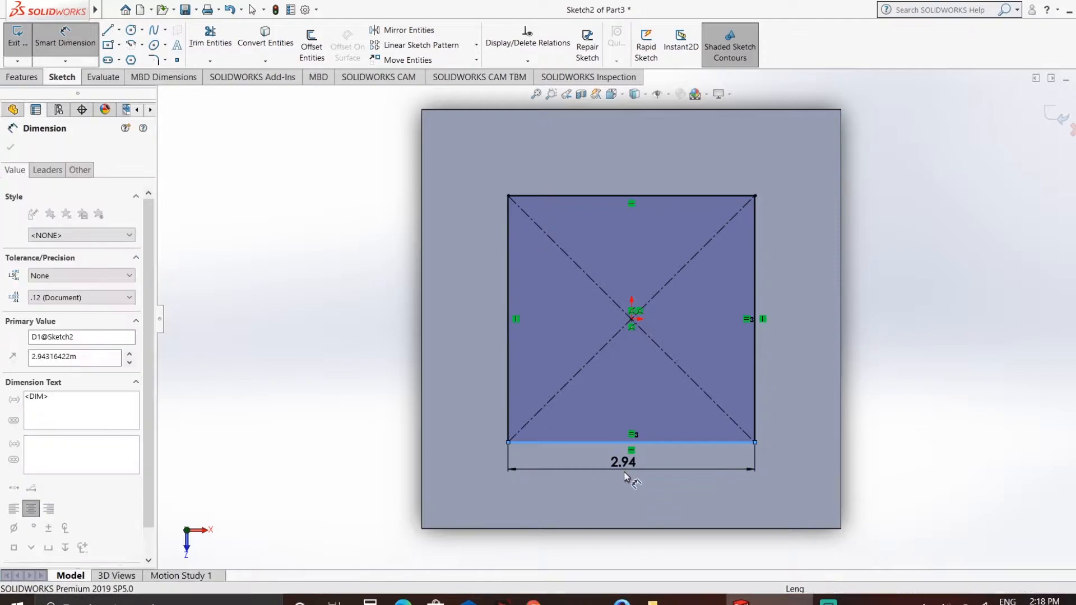
{"action": "type", "text": "3"}
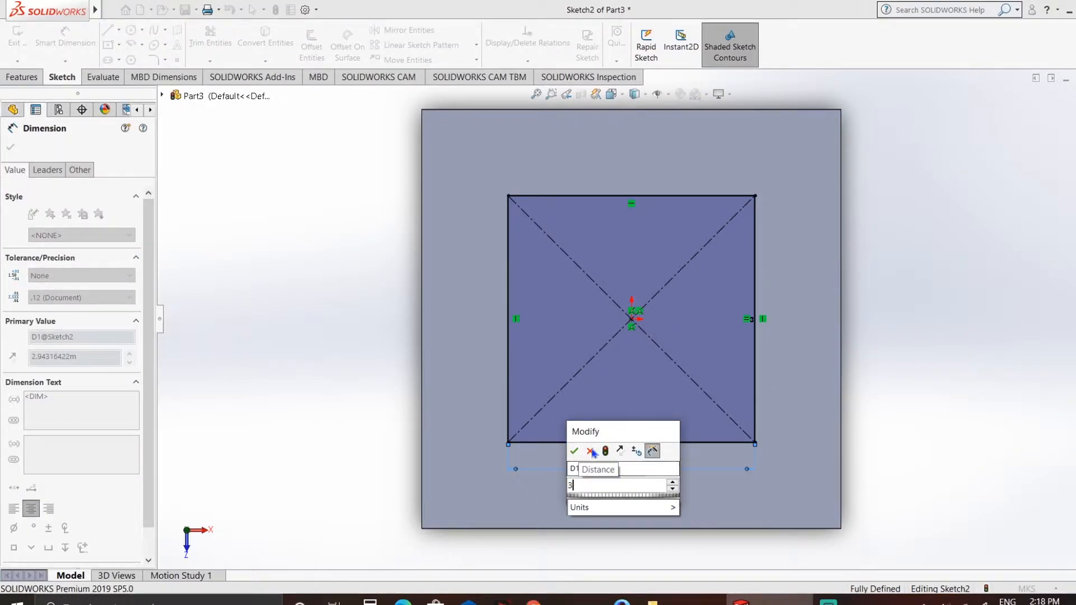
{"action": "left_click", "coordinate": [579, 453]}
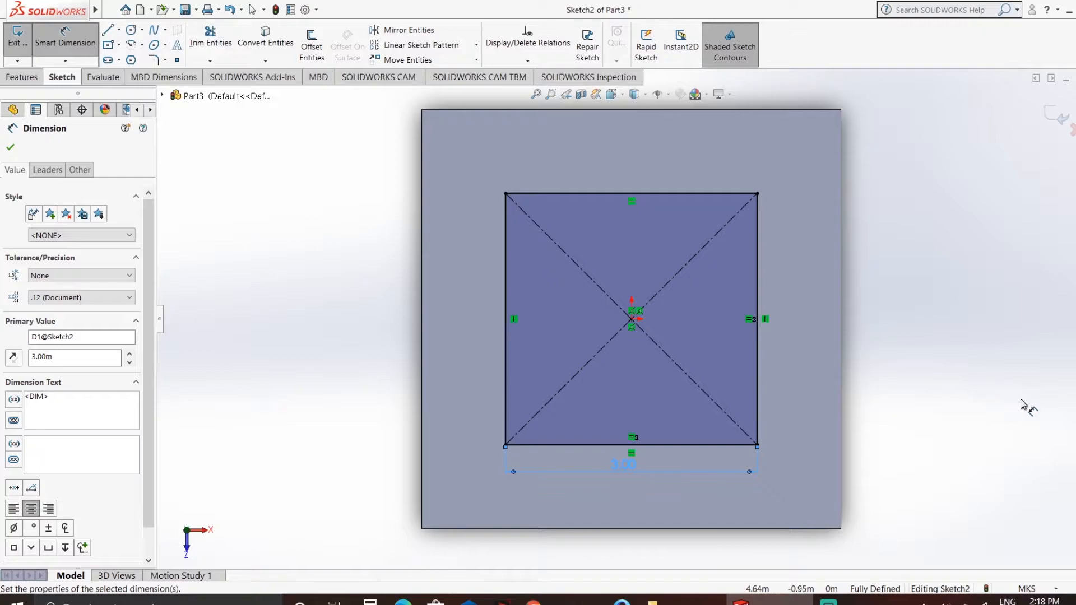
Step: Start an extruded cut from the square sketch and examine its preview inside the cube
{"action": "left_click", "coordinate": [27, 80]}
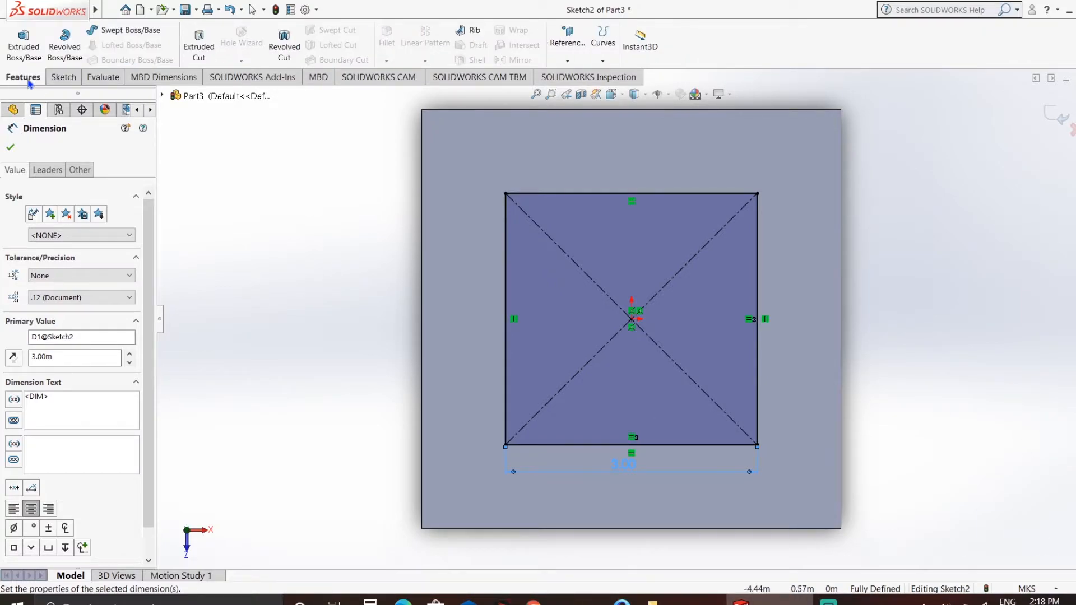
{"action": "left_click", "coordinate": [212, 48]}
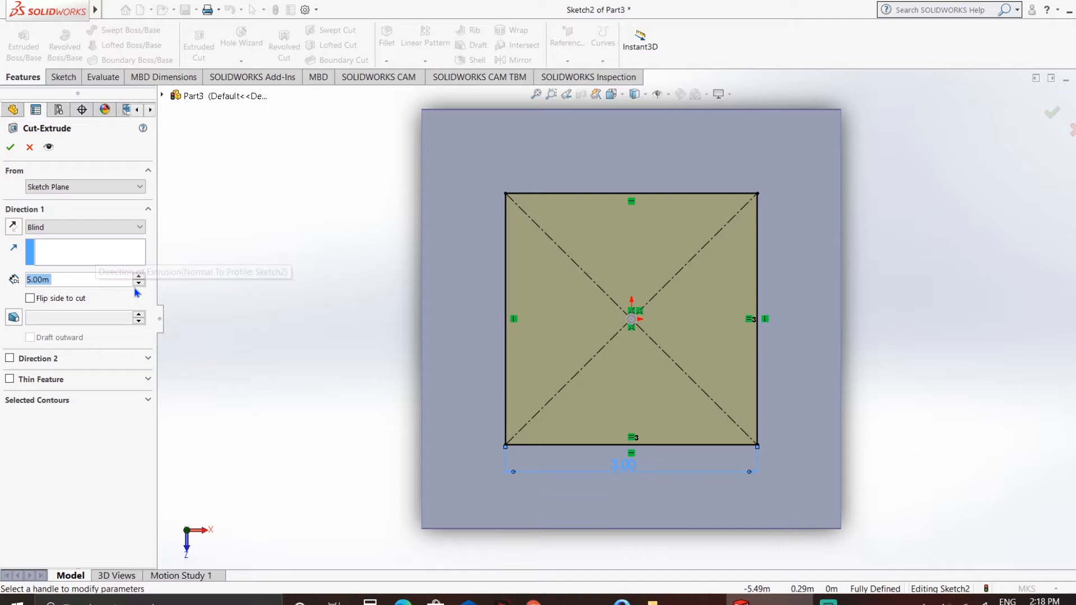
{"action": "scroll", "coordinate": [386, 364], "scroll_direction": "up", "scroll_amount": 3}
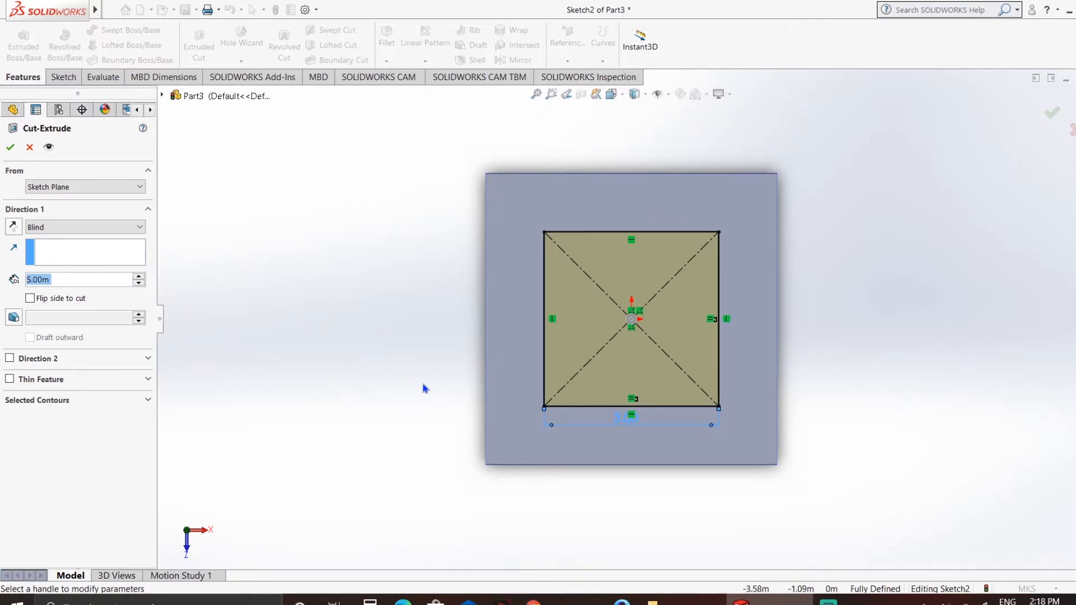
{"action": "scroll", "coordinate": [492, 320], "scroll_direction": "down", "scroll_amount": 1}
{"action": "middle_click_drag", "start_coordinate": [492, 321], "coordinate": [600, 266]}
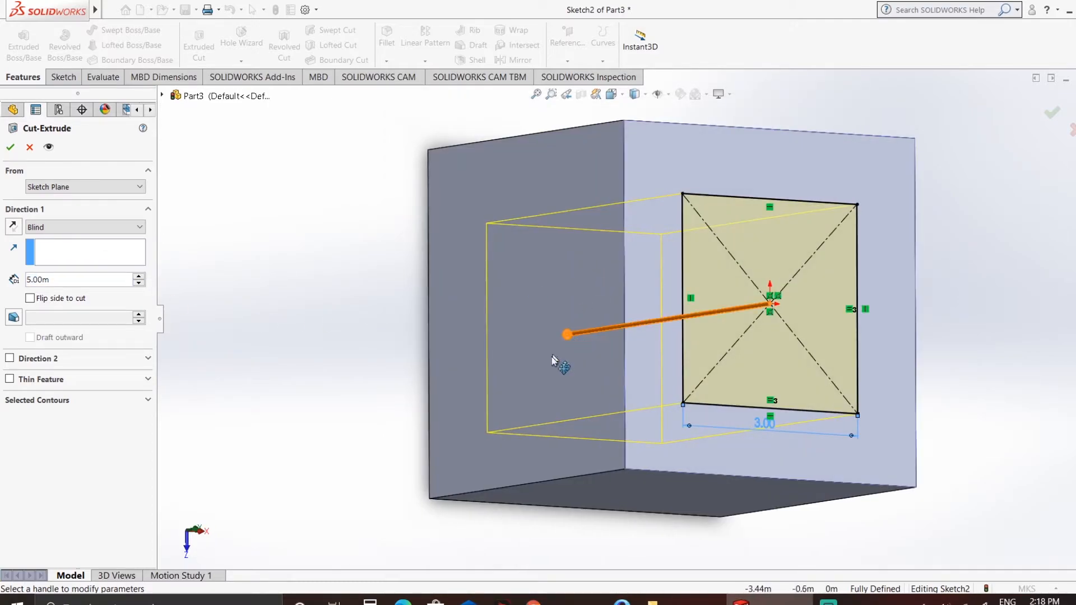
{"action": "scroll", "coordinate": [983, 434], "scroll_direction": "up", "scroll_amount": 1}
{"action": "middle_click_drag", "start_coordinate": [449, 360], "coordinate": [444, 302]}
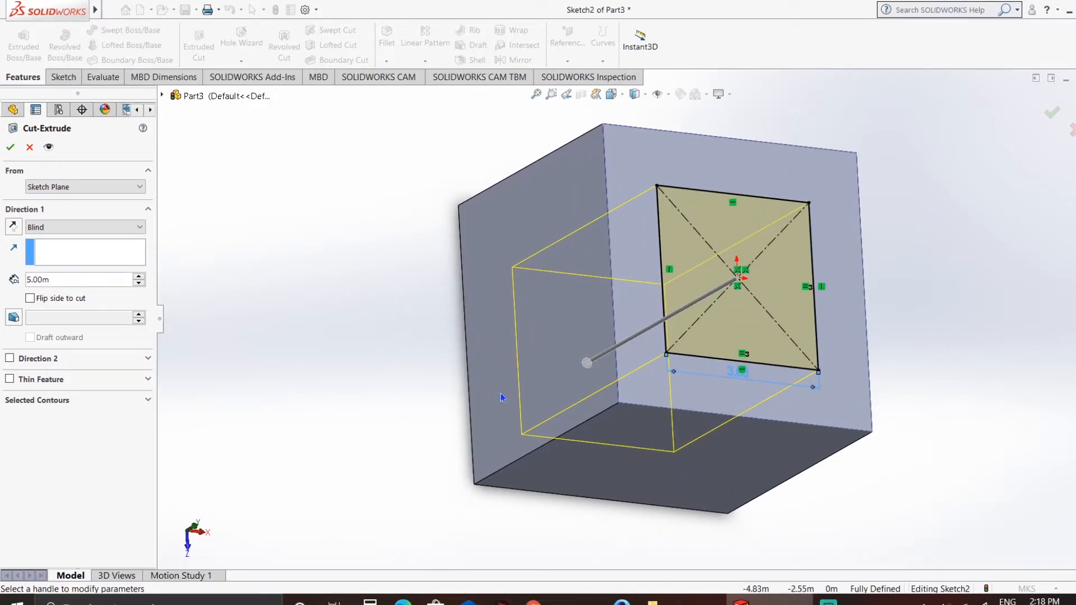
{"action": "scroll", "coordinate": [415, 360], "scroll_direction": "up", "scroll_amount": 2}
{"action": "scroll", "coordinate": [528, 372], "scroll_direction": "down", "scroll_amount": 3}
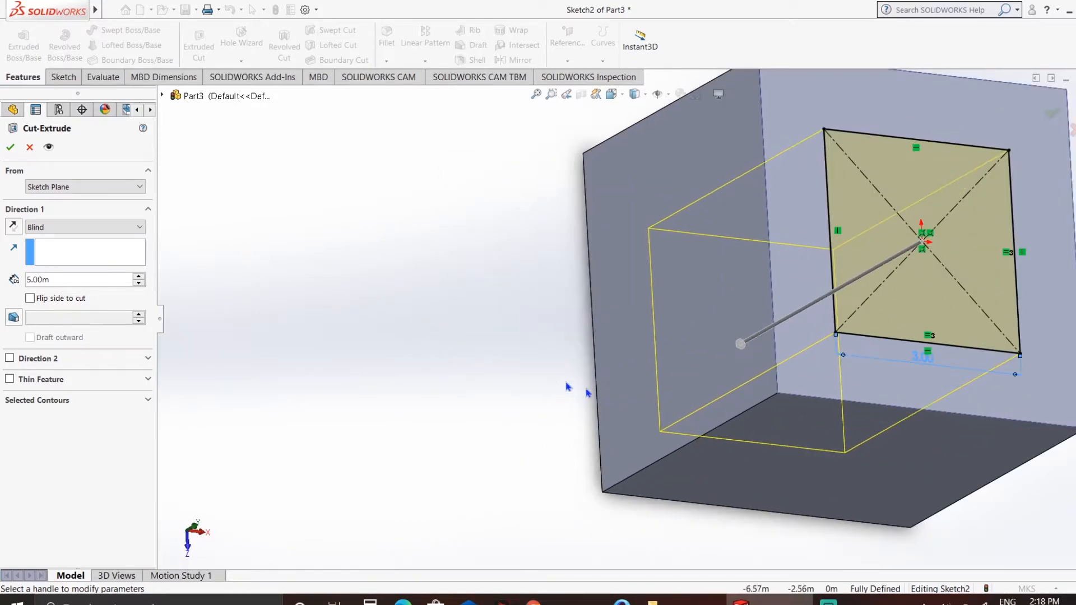
{"action": "scroll", "coordinate": [562, 361], "scroll_direction": "up", "scroll_amount": 2}
Step: Try a blind depth of 3 m for the extruded cut
{"action": "left_click", "coordinate": [135, 284]}
{"action": "left_click", "coordinate": [138, 285]}
{"action": "left_click", "coordinate": [138, 284]}
{"action": "left_click", "coordinate": [98, 278]}
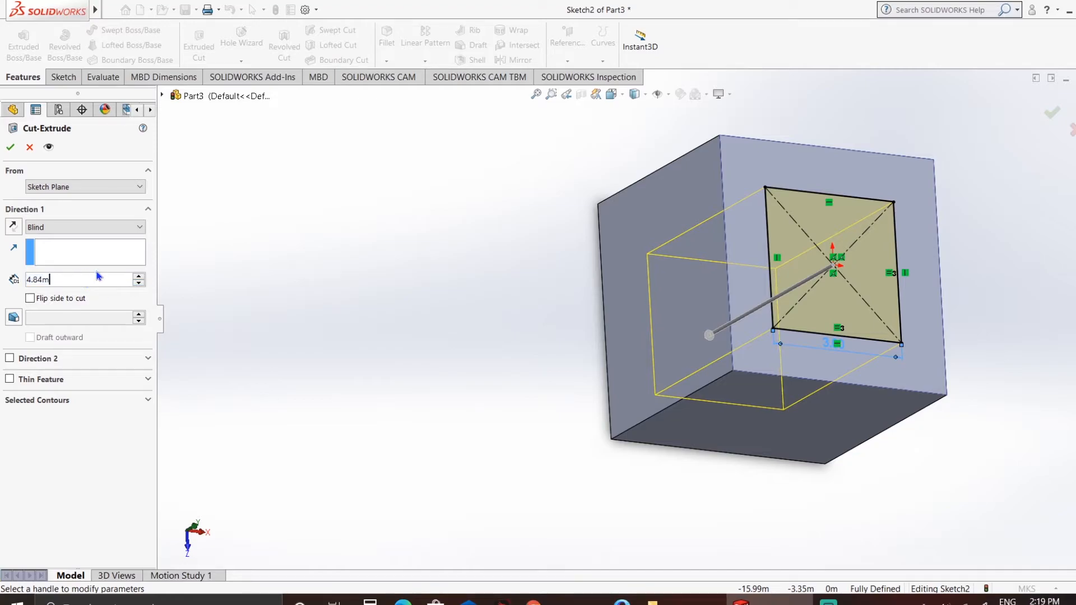
{"action": "key", "text": "BackSpace"}
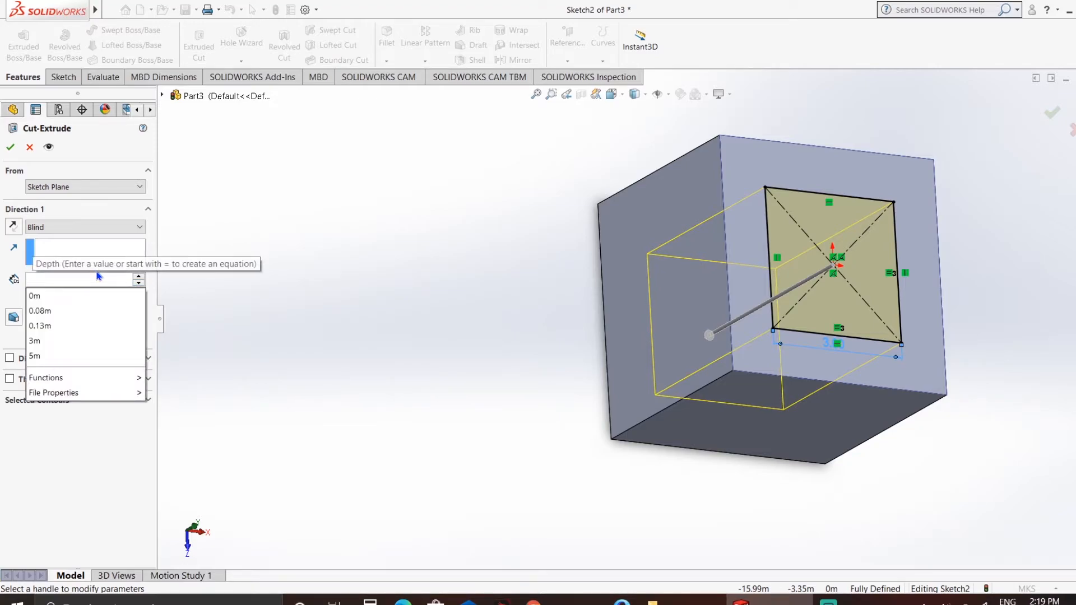
{"action": "type", "text": "3"}
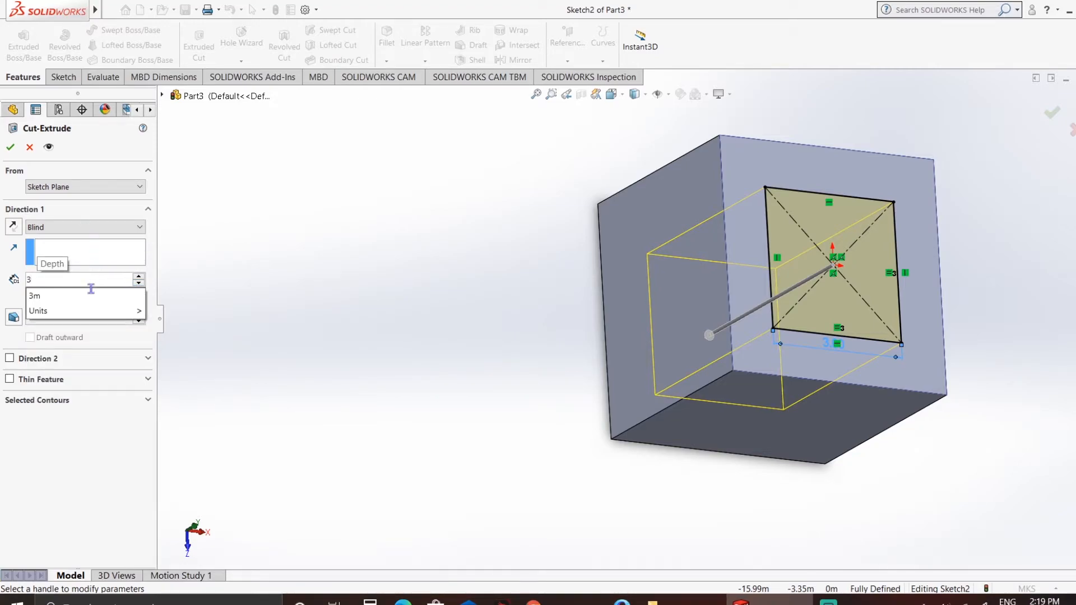
{"action": "left_click", "coordinate": [89, 295]}
{"action": "middle_click_drag", "start_coordinate": [566, 364], "coordinate": [652, 412]}
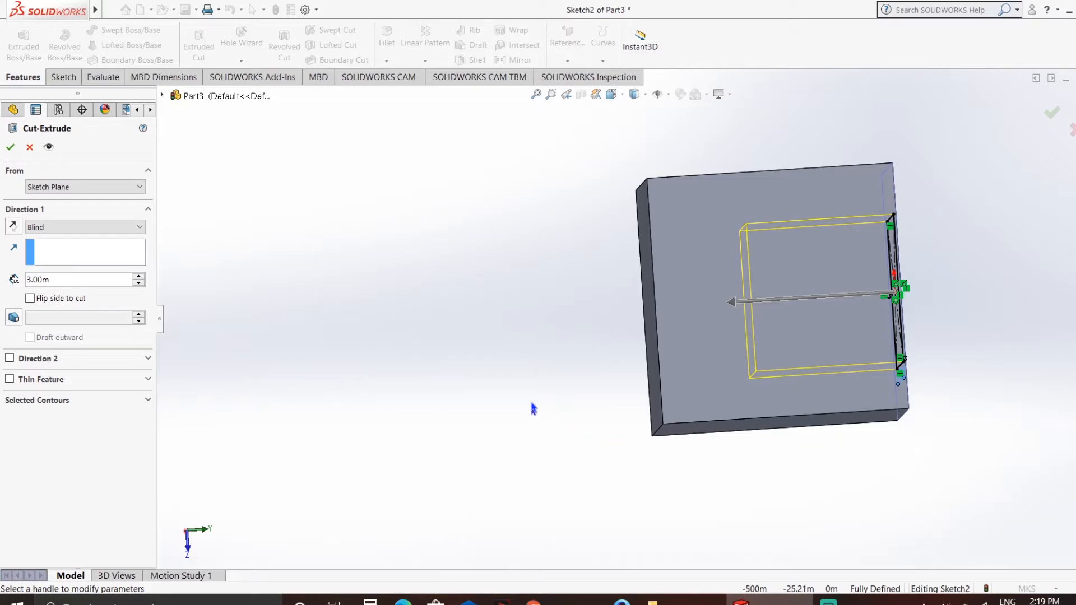
Step: Set the cut's end condition to Through All, complete the cut, and inspect the square opening through the cube
{"action": "left_click", "coordinate": [75, 228]}
{"action": "left_click", "coordinate": [67, 251]}
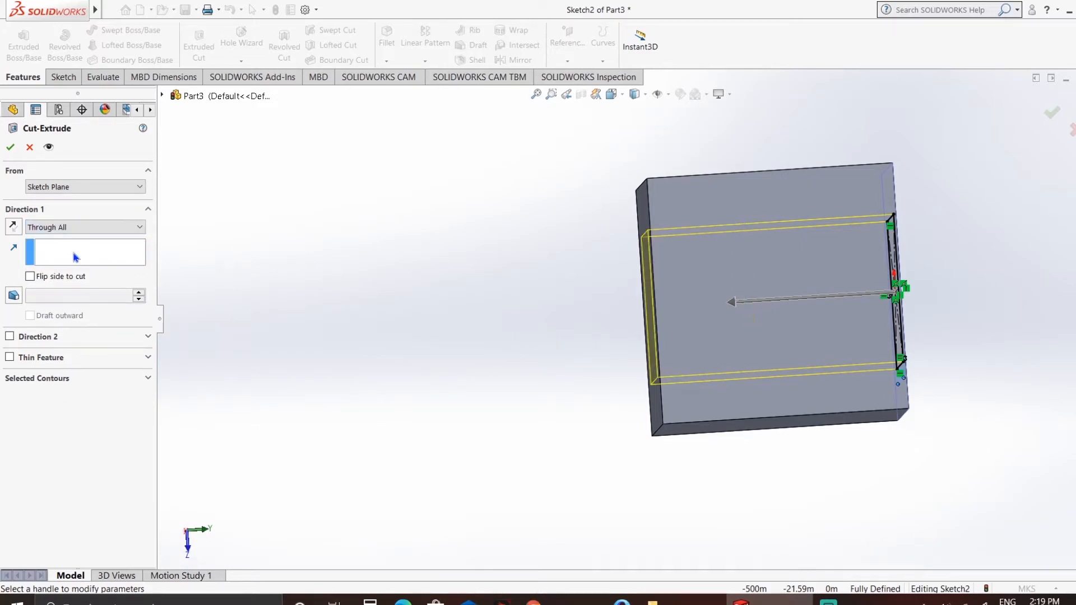
{"action": "left_click", "coordinate": [10, 147]}
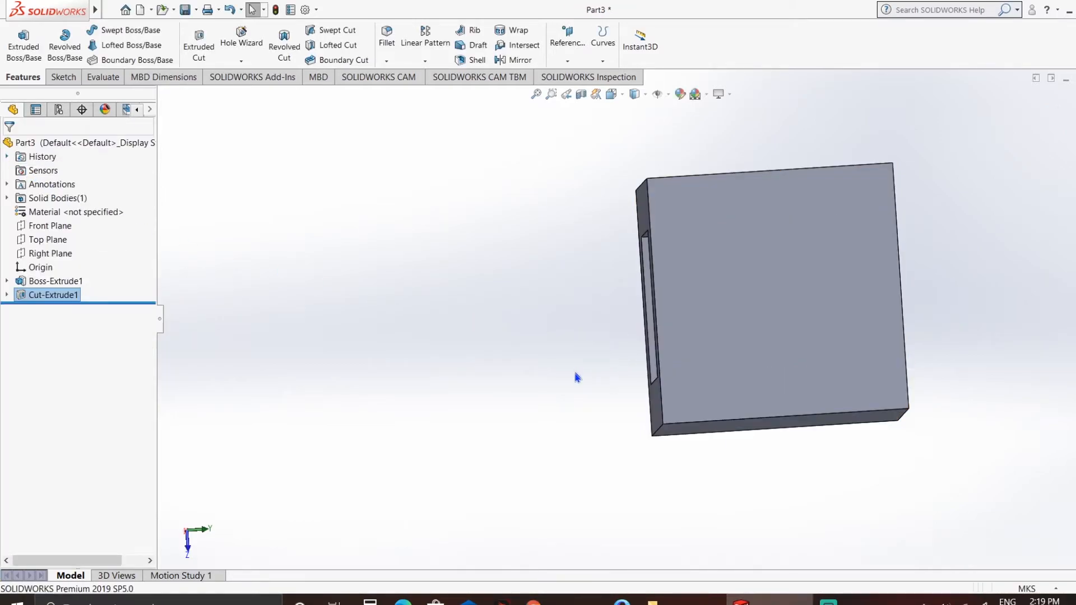
{"action": "middle_click_drag", "start_coordinate": [583, 384], "coordinate": [700, 498]}
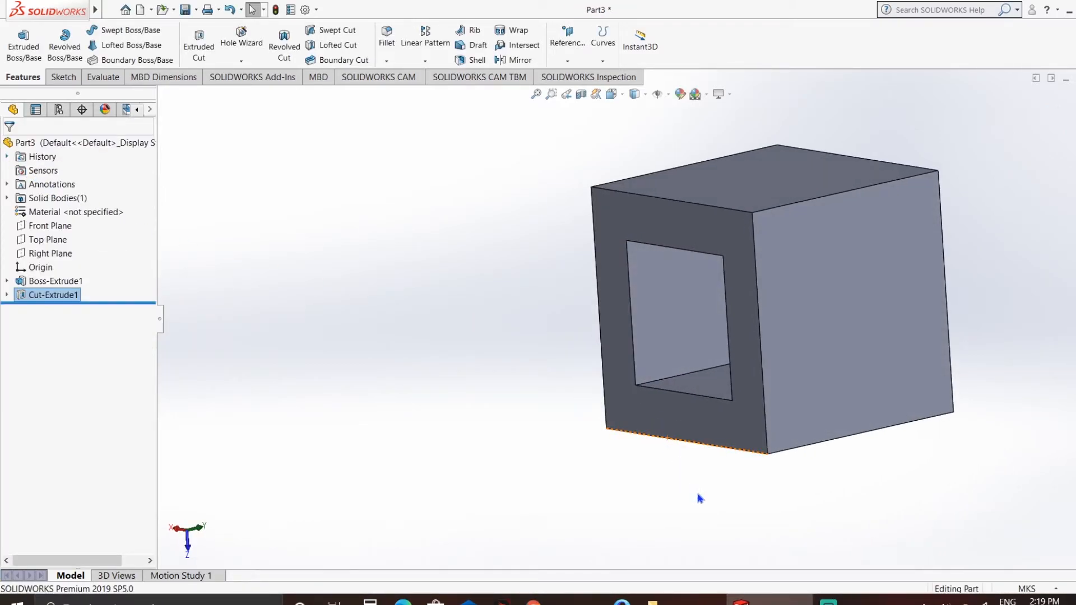
{"action": "middle_click_drag", "start_coordinate": [543, 259], "coordinate": [903, 329]}
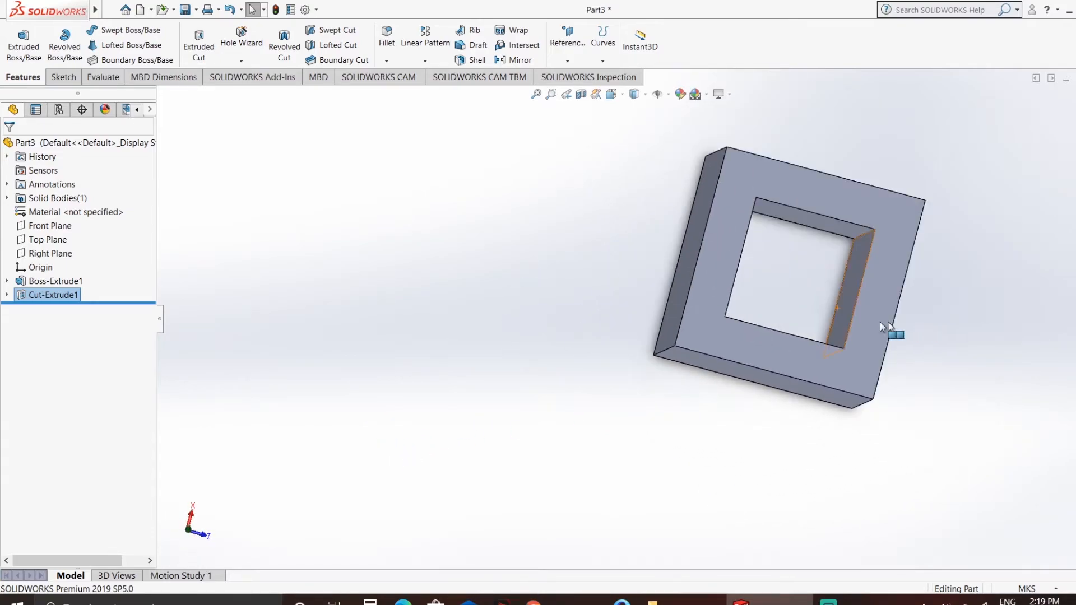
{"action": "middle_click_drag", "start_coordinate": [830, 364], "coordinate": [759, 324]}
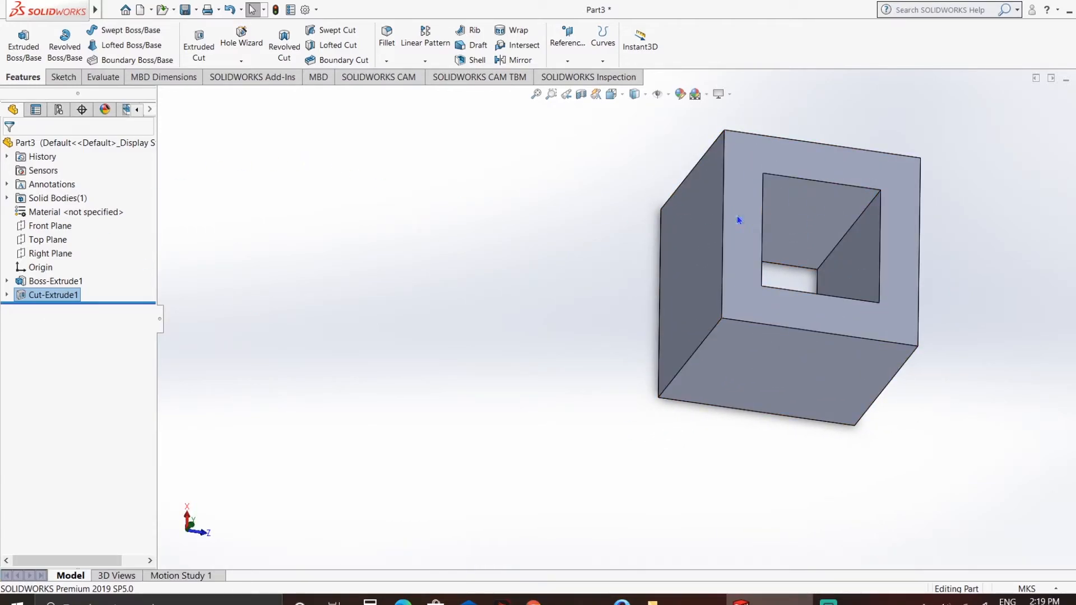
{"action": "scroll", "coordinate": [632, 318], "scroll_direction": "up", "scroll_amount": 1}
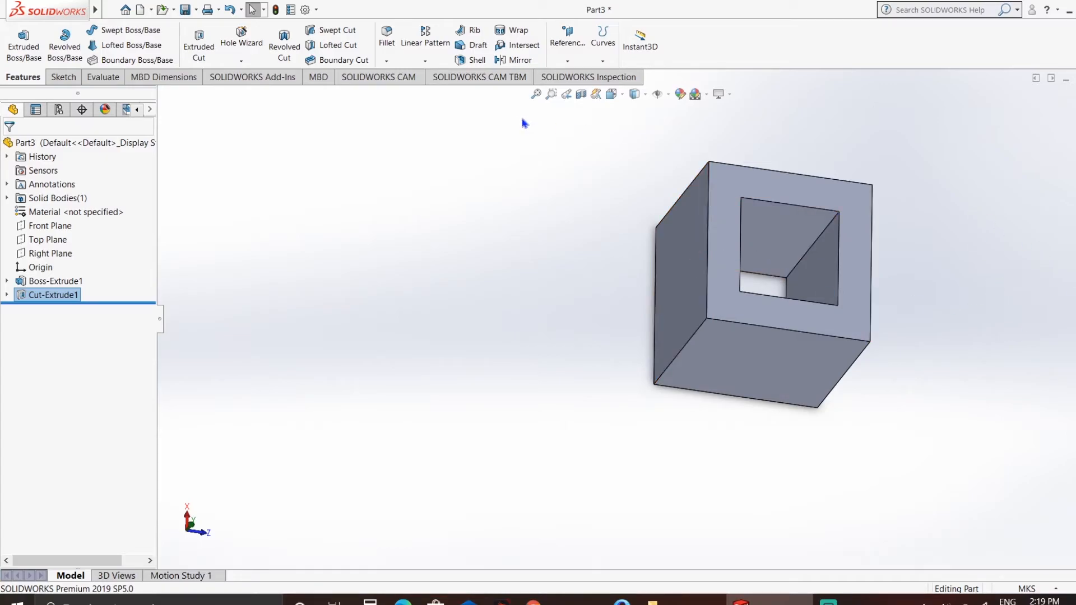
Step: Start a fillet on one rim edge of the square opening and set its radius to 0.15 m
{"action": "left_click", "coordinate": [385, 37]}
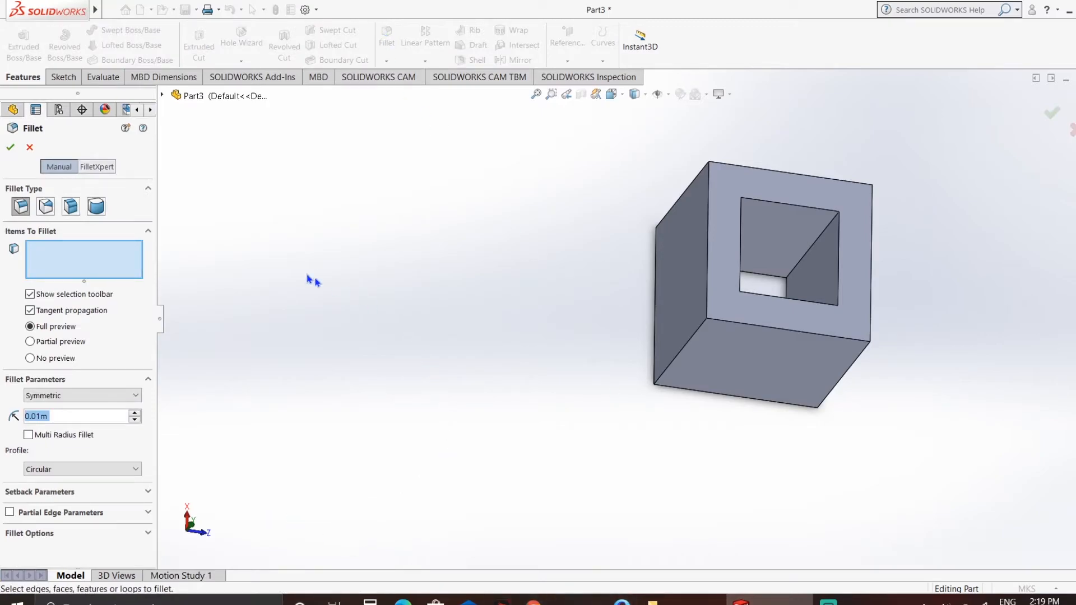
{"action": "scroll", "coordinate": [585, 320], "scroll_direction": "up", "scroll_amount": 1}
{"action": "scroll", "coordinate": [878, 292], "scroll_direction": "down", "scroll_amount": 1}
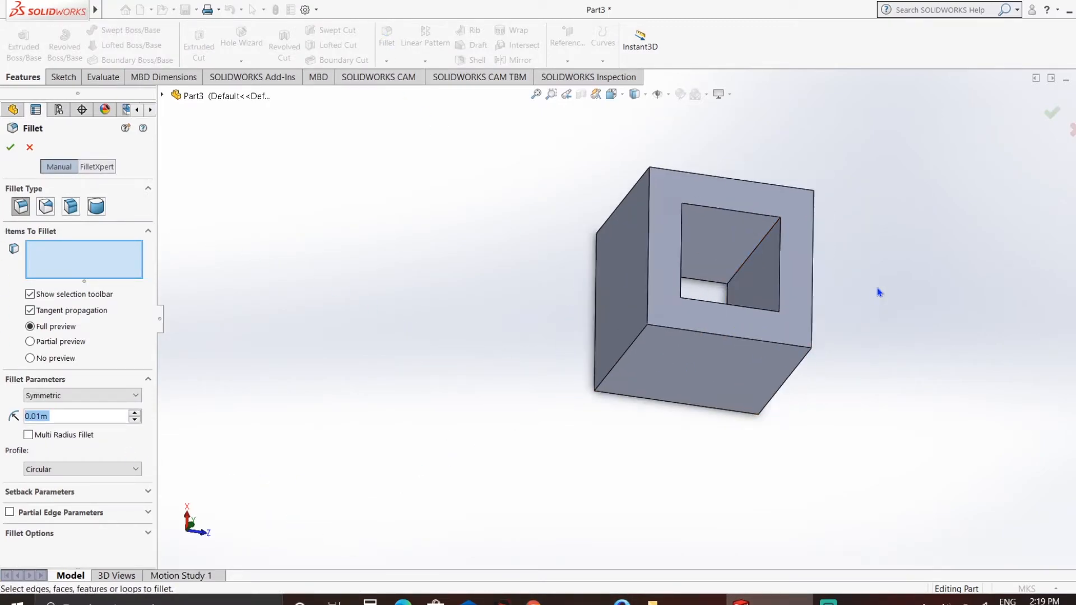
{"action": "scroll", "coordinate": [878, 292], "scroll_direction": "down", "scroll_amount": 1}
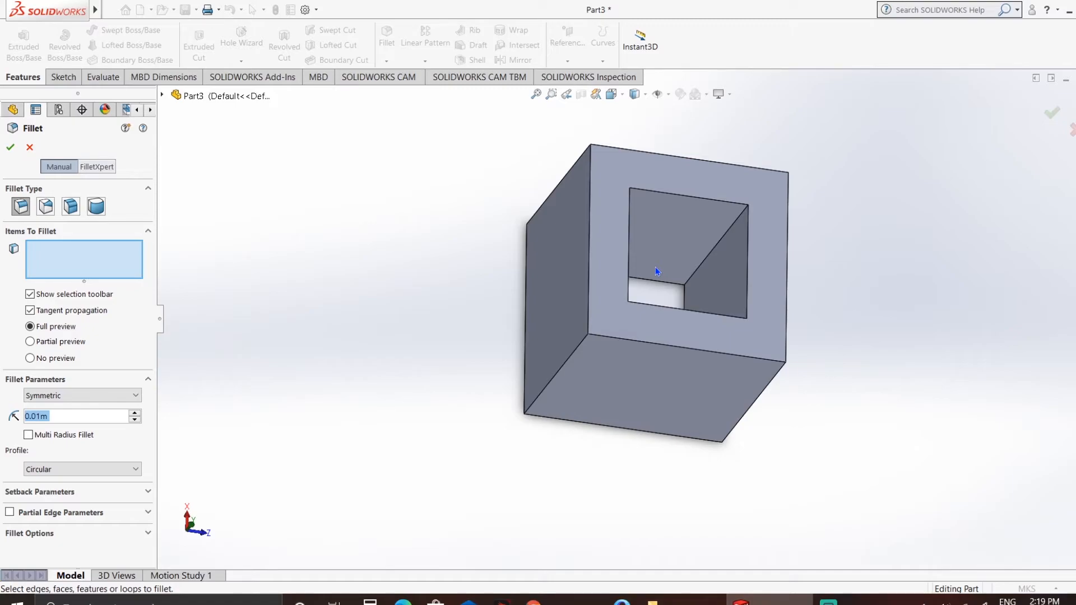
{"action": "left_click", "coordinate": [694, 196]}
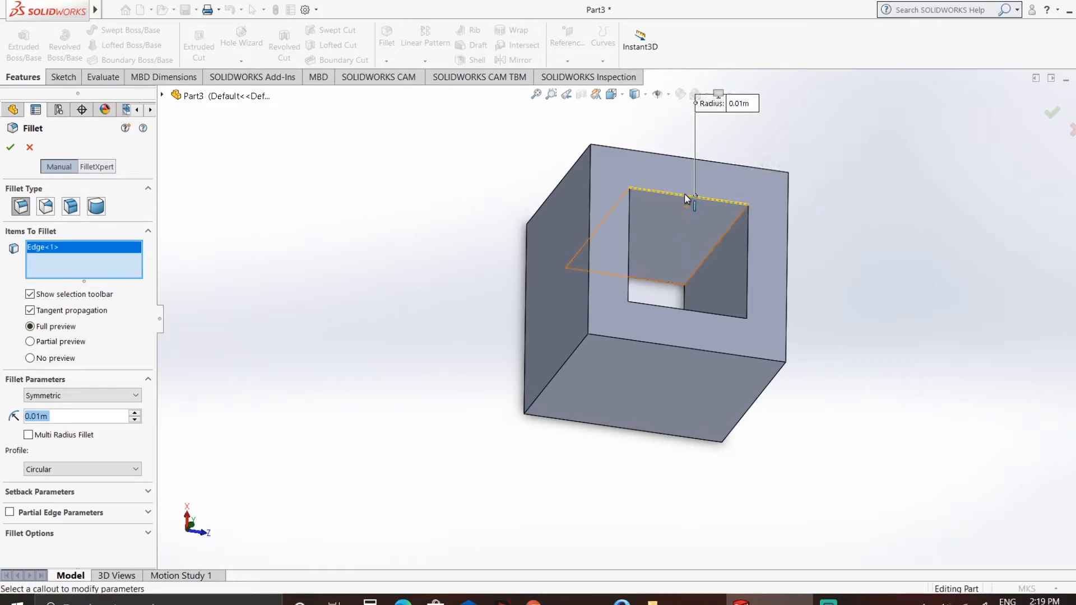
{"action": "scroll", "coordinate": [717, 188], "scroll_direction": "down", "scroll_amount": 3}
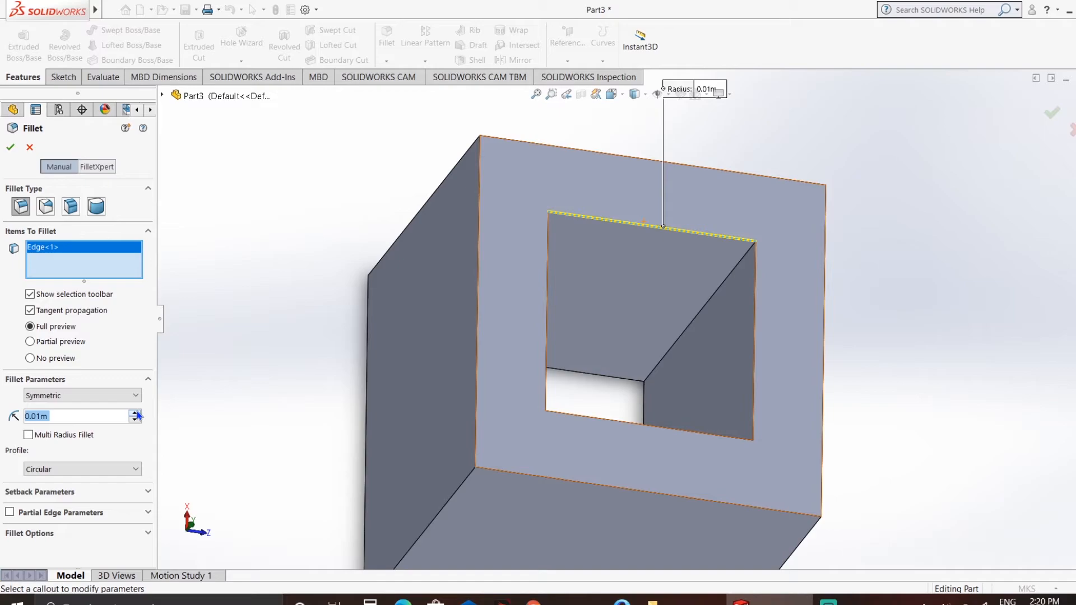
{"action": "scroll", "coordinate": [138, 415], "scroll_direction": "up", "scroll_amount": 8}
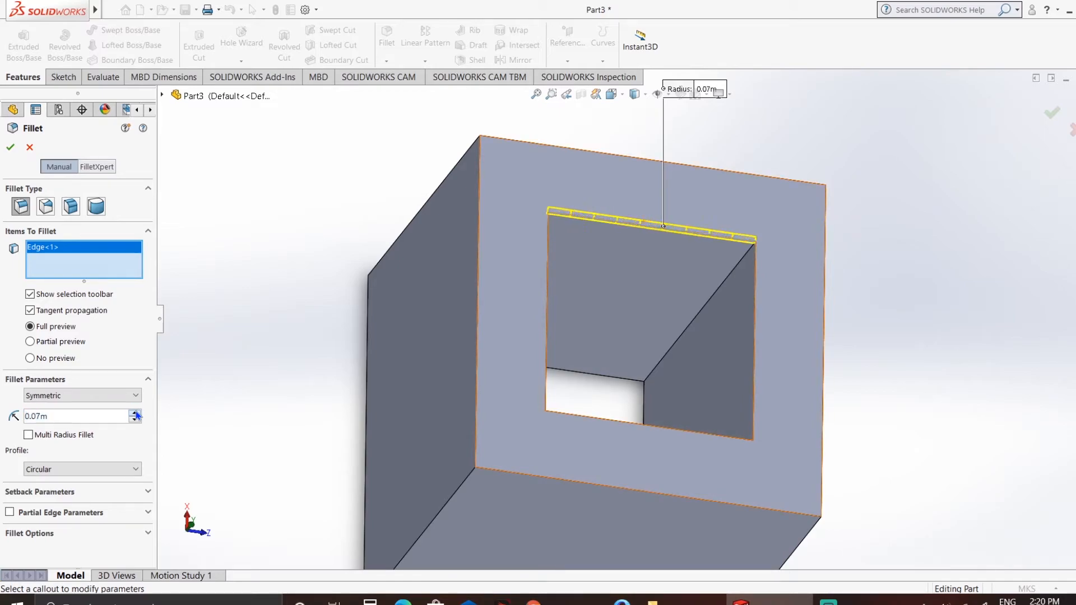
{"action": "scroll", "coordinate": [137, 415], "scroll_direction": "up", "scroll_amount": 3}
{"action": "scroll", "coordinate": [137, 415], "scroll_direction": "up", "scroll_amount": 3}
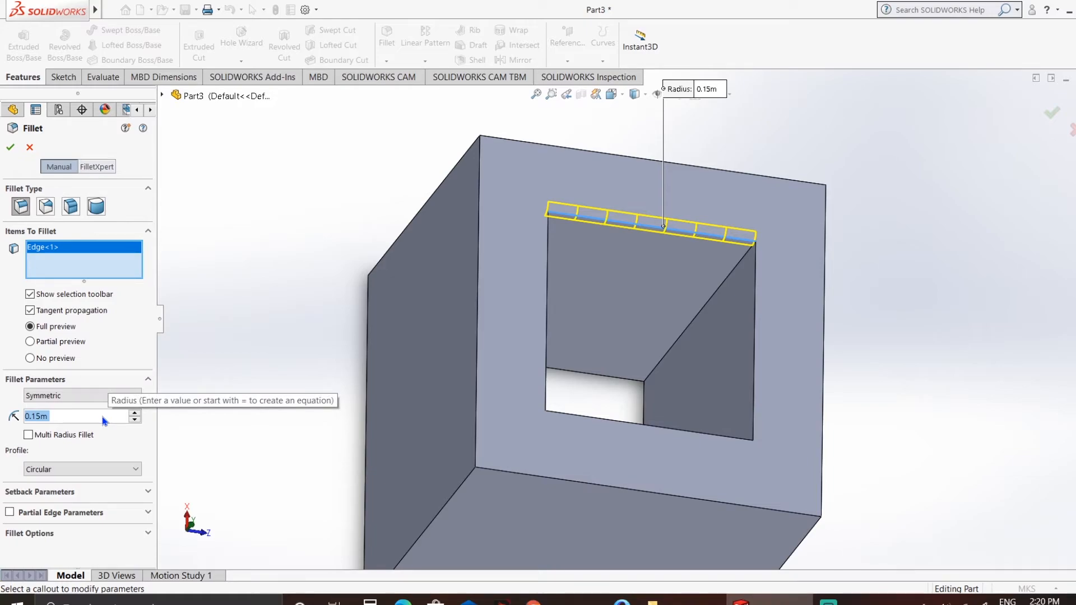
{"action": "scroll", "coordinate": [556, 231], "scroll_direction": "up", "scroll_amount": 3}
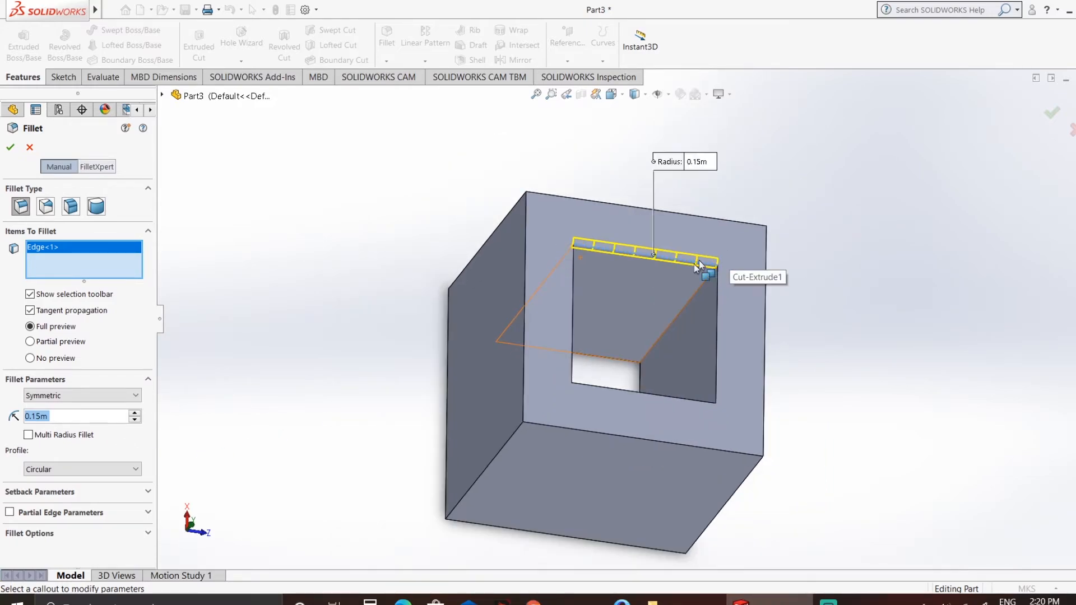
Step: Add an inner face of the opening and all edges of the part to the fillet, apply it, and inspect the rounded corners
{"action": "left_click", "coordinate": [575, 313]}
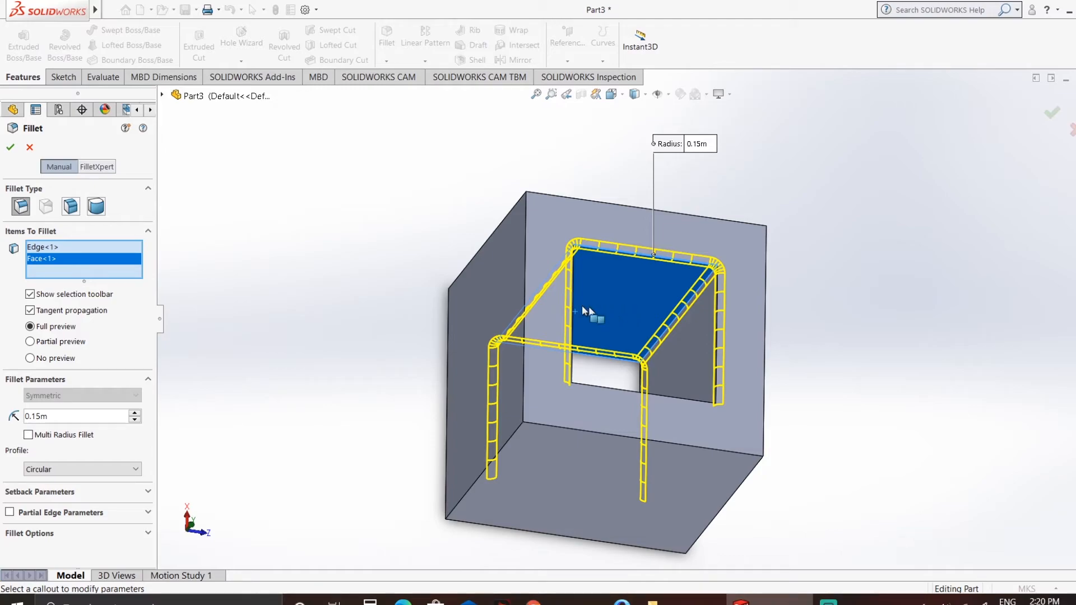
{"action": "scroll", "coordinate": [297, 304], "scroll_direction": "up", "scroll_amount": 1}
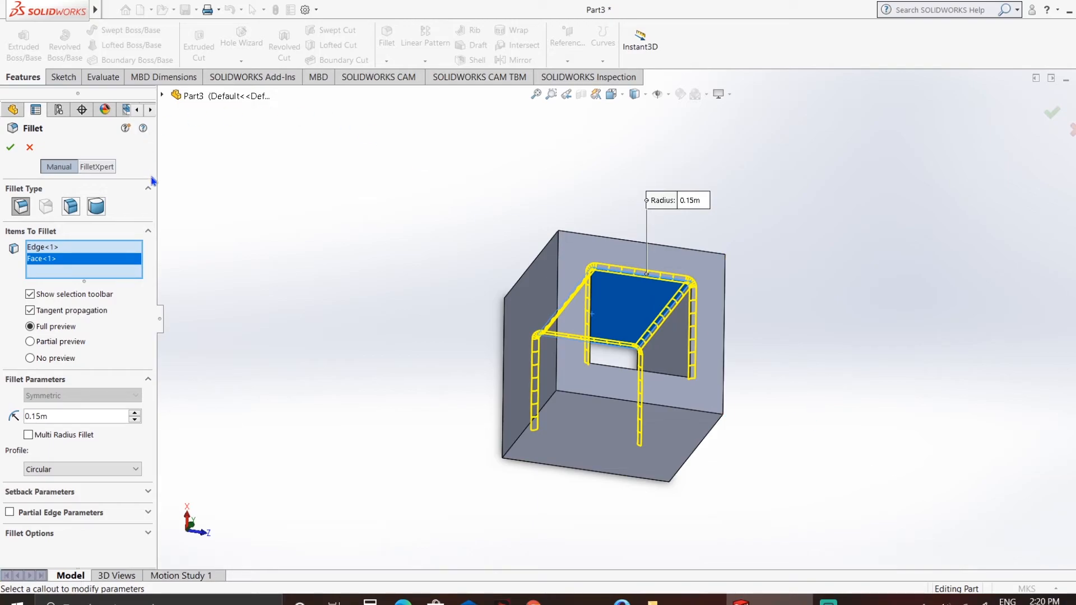
{"action": "left_click_drag", "start_coordinate": [360, 139], "coordinate": [343, 258]}
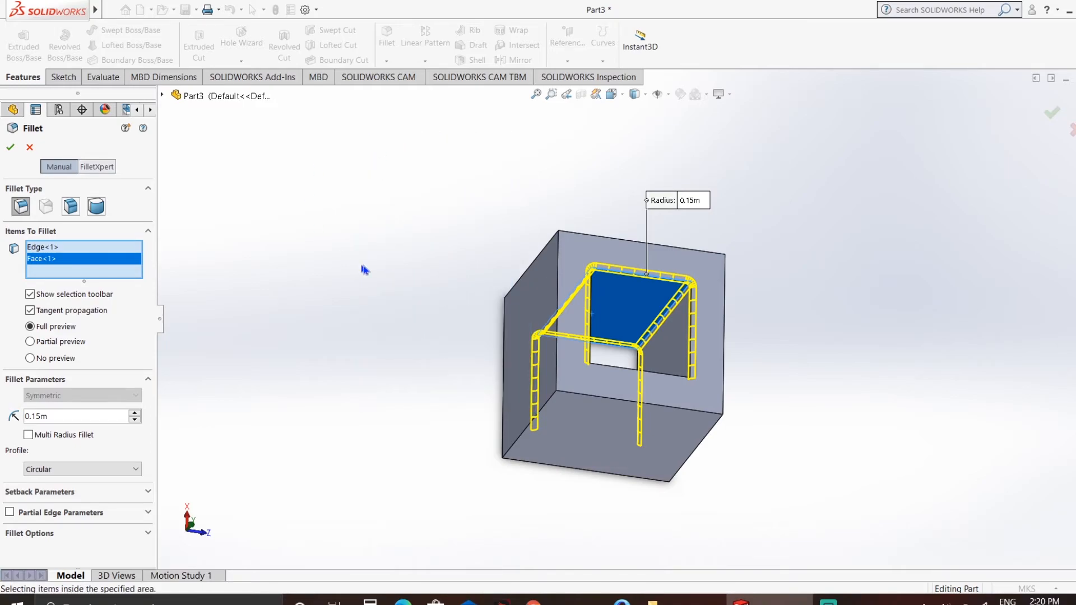
{"action": "left_click_drag", "start_coordinate": [351, 175], "coordinate": [903, 570]}
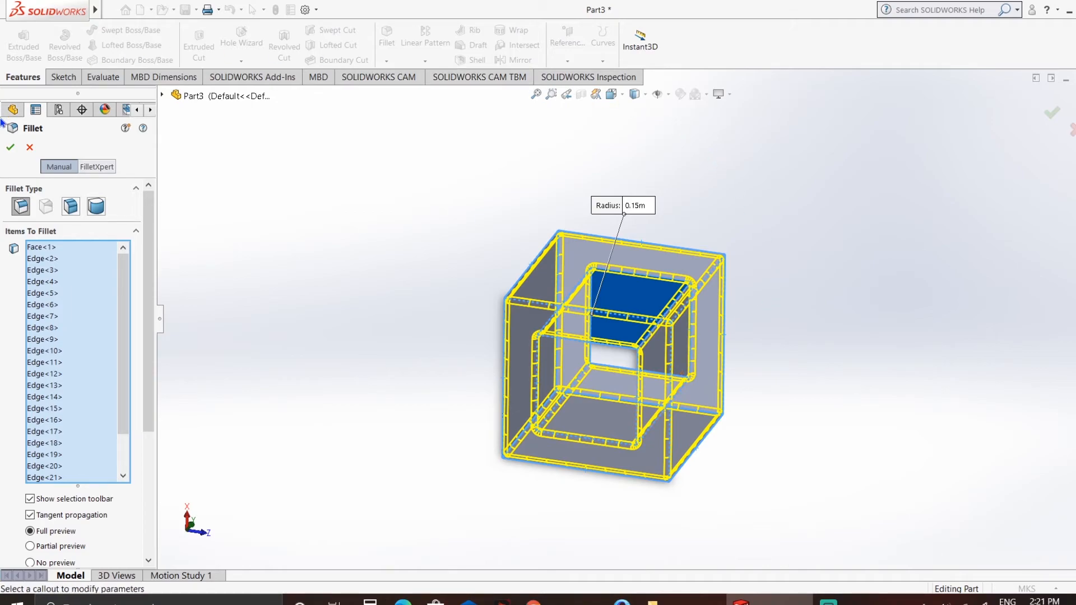
{"action": "left_click", "coordinate": [10, 147]}
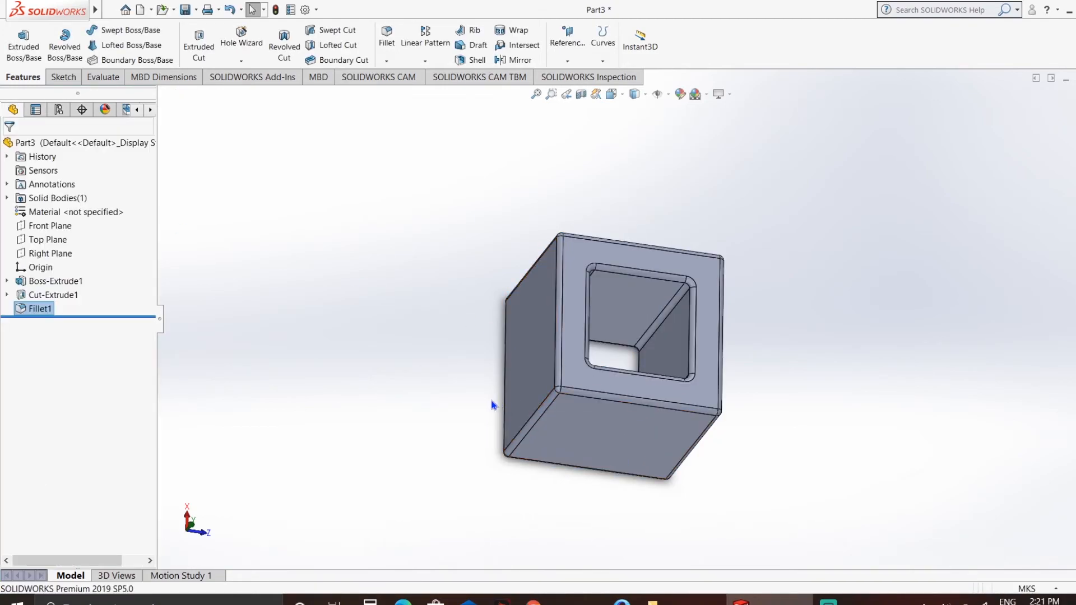
{"action": "middle_click_drag", "start_coordinate": [493, 403], "coordinate": [336, 320]}
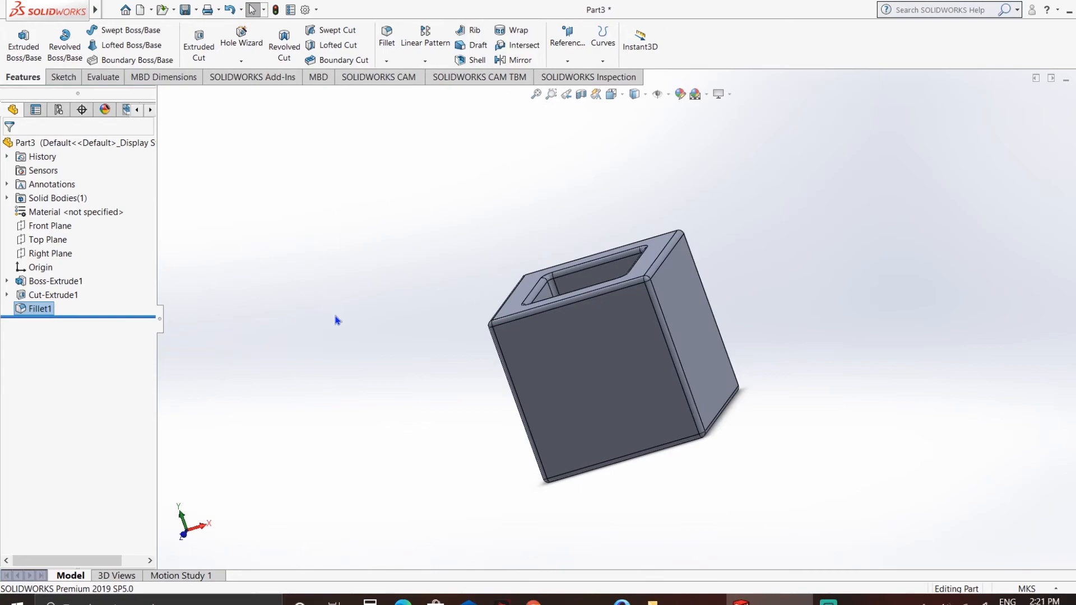
{"action": "scroll", "coordinate": [698, 339], "scroll_direction": "down", "scroll_amount": 8}
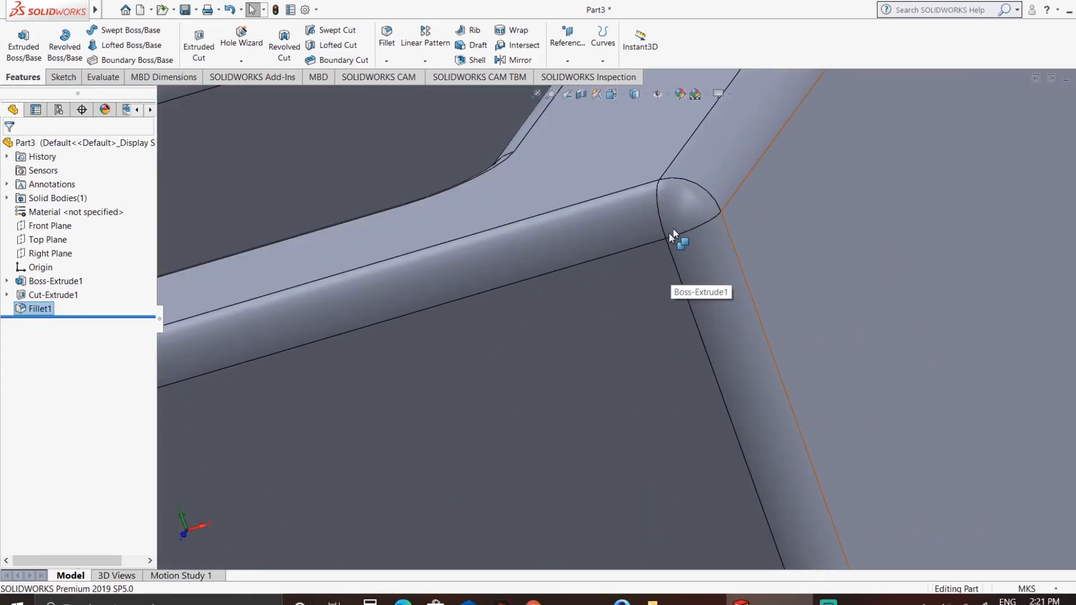
Step: Undo the 0.15 m fillet and start a new fillet with all edges of the part selected
{"action": "scroll", "coordinate": [432, 297], "scroll_direction": "up", "scroll_amount": 8}
{"action": "scroll", "coordinate": [533, 356], "scroll_direction": "down", "scroll_amount": 5}
{"action": "scroll", "coordinate": [577, 409], "scroll_direction": "up", "scroll_amount": 6}
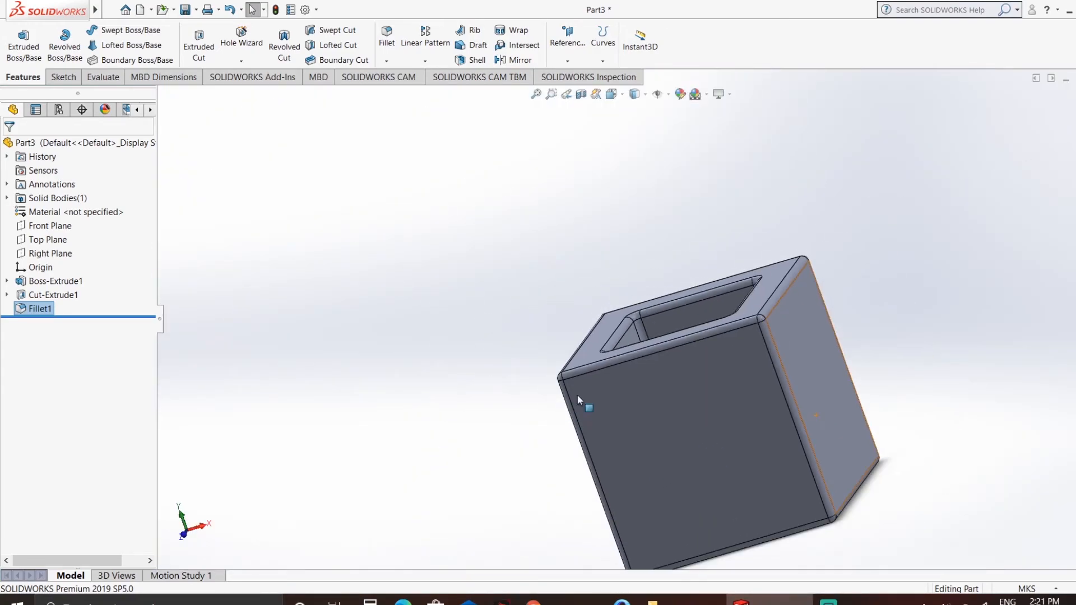
{"action": "scroll", "coordinate": [695, 393], "scroll_direction": "down", "scroll_amount": 2}
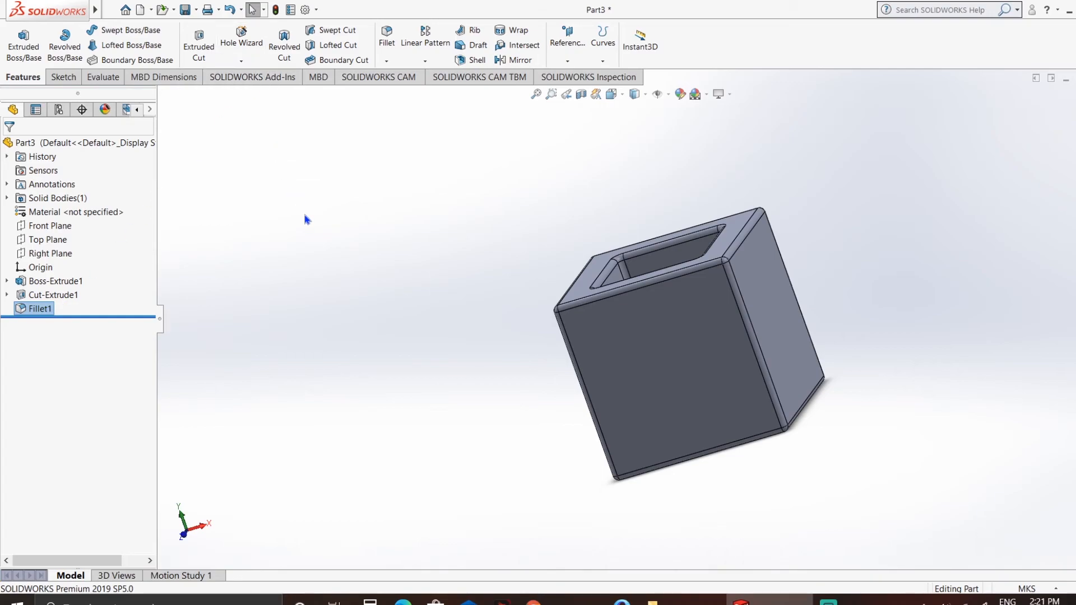
{"action": "key", "text": "ctrl+z"}
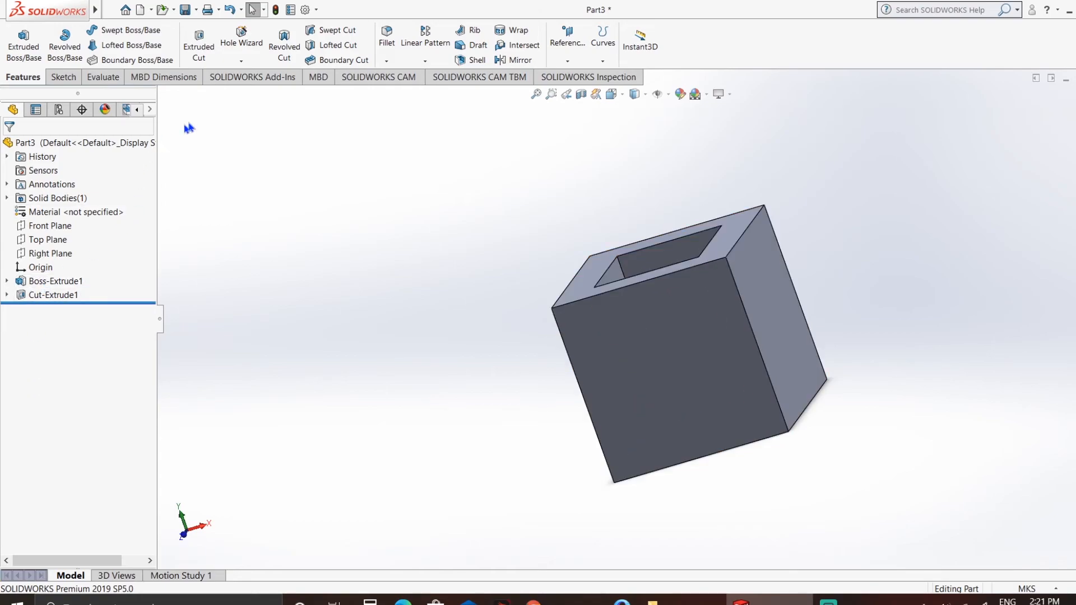
{"action": "left_click", "coordinate": [386, 37]}
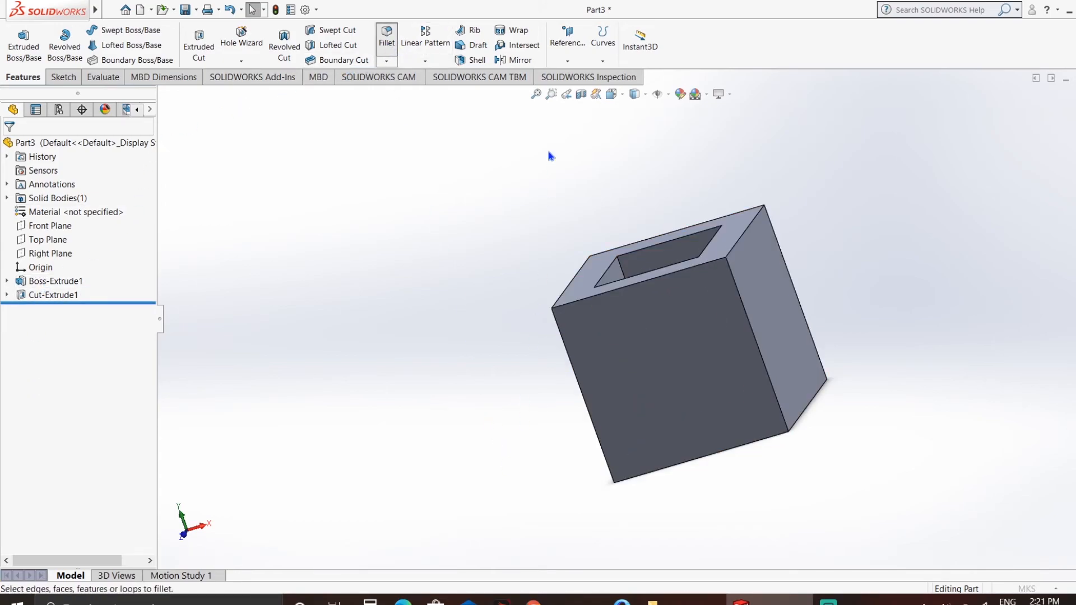
{"action": "left_click_drag", "start_coordinate": [433, 154], "coordinate": [950, 531]}
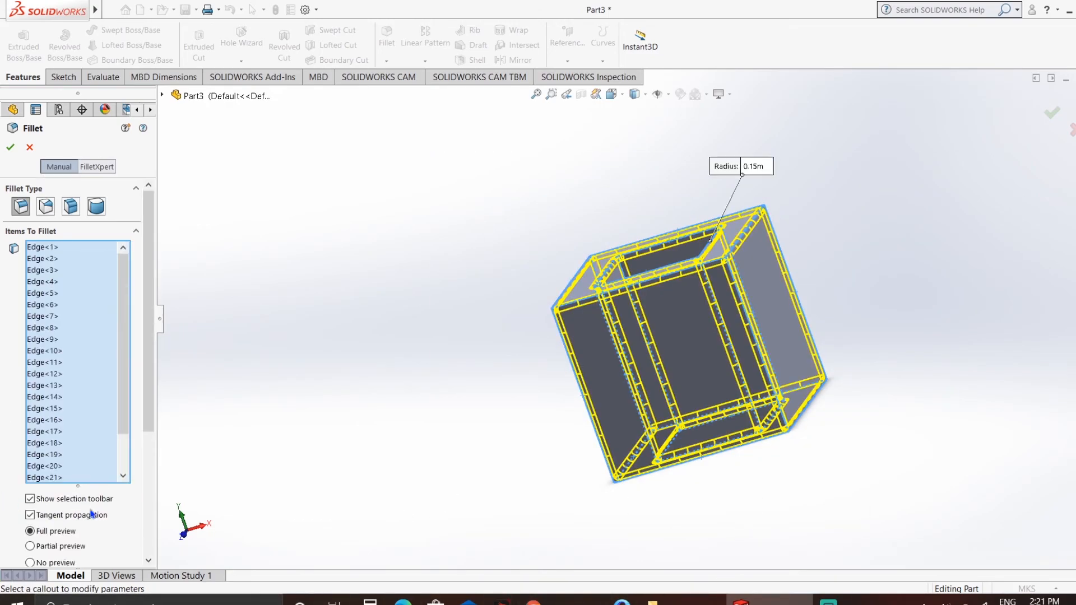
Step: Try a radius of 1 m for the fillet on all selected edges
{"action": "scroll", "coordinate": [154, 446], "scroll_direction": "down", "scroll_amount": 3}
{"action": "scroll", "coordinate": [154, 445], "scroll_direction": "down", "scroll_amount": 1}
{"action": "left_click", "coordinate": [93, 477]}
{"action": "key", "text": "BackSpace"}
{"action": "key", "text": "BackSpace"}
{"action": "key", "text": "BackSpace"}
{"action": "key", "text": "BackSpace"}
{"action": "key", "text": "BackSpace"}
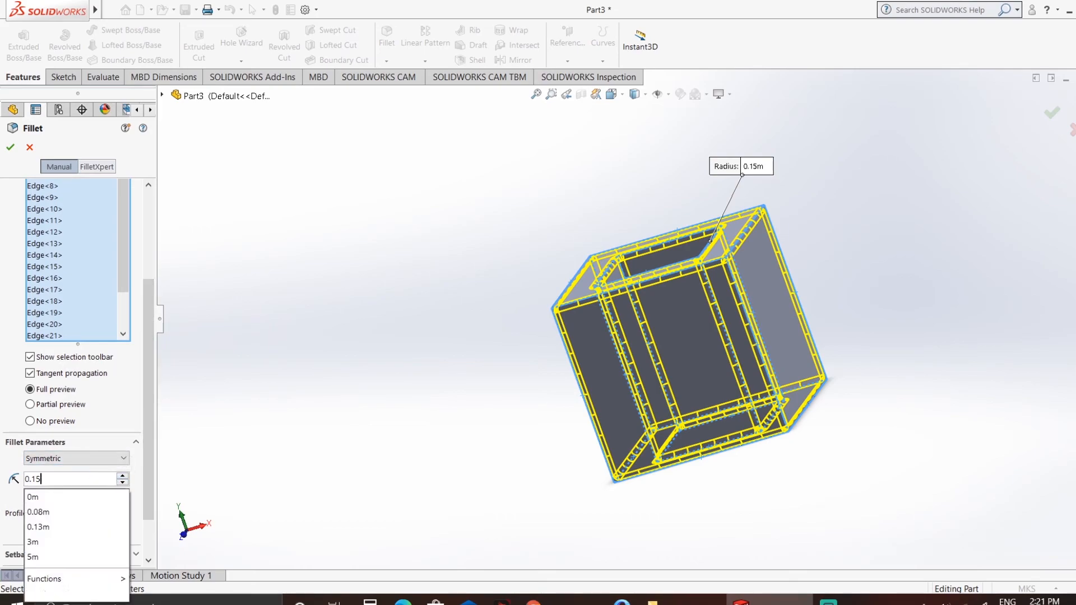
{"action": "type", "text": "1"}
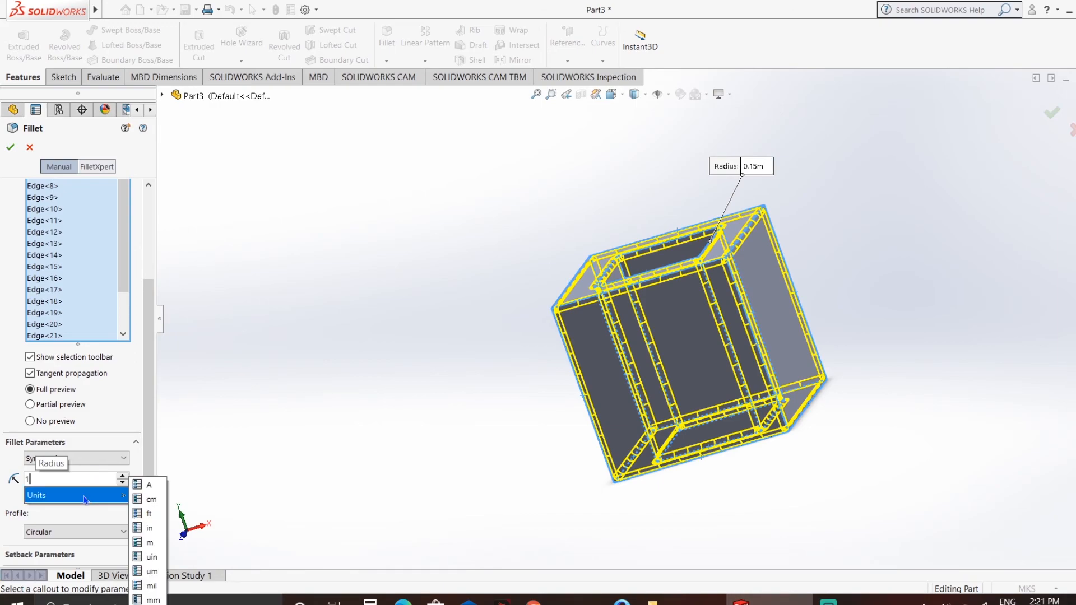
{"action": "left_click", "coordinate": [412, 416]}
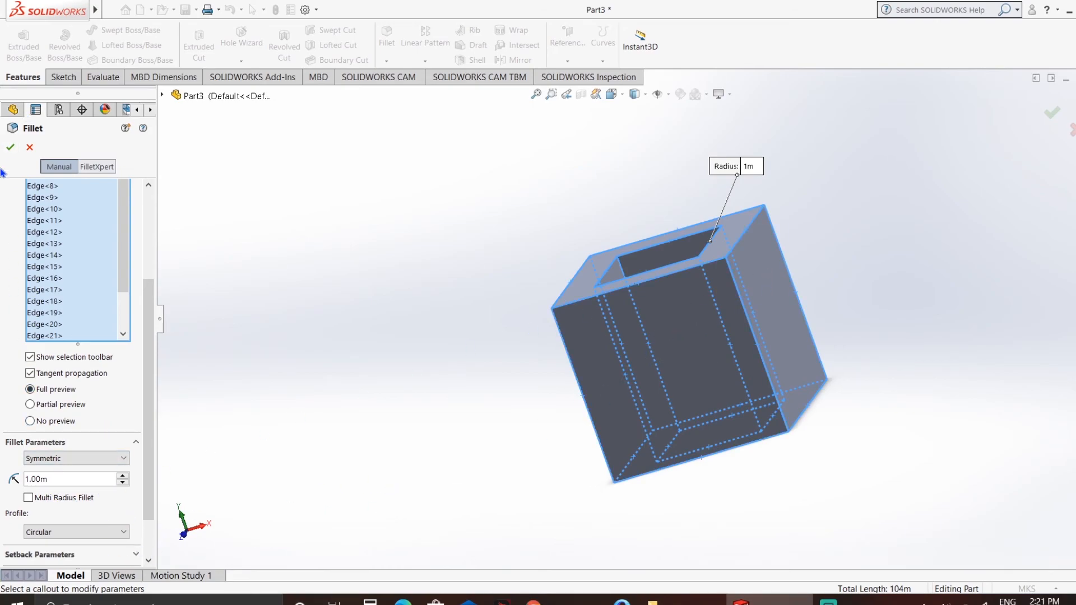
{"action": "left_click", "coordinate": [10, 147]}
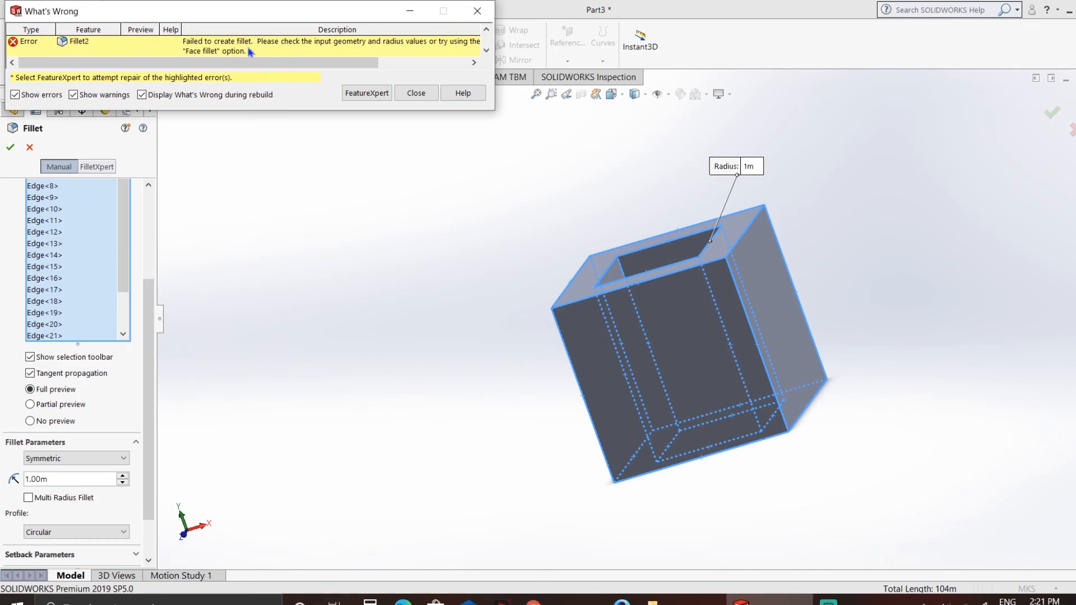
{"action": "left_click", "coordinate": [416, 93]}
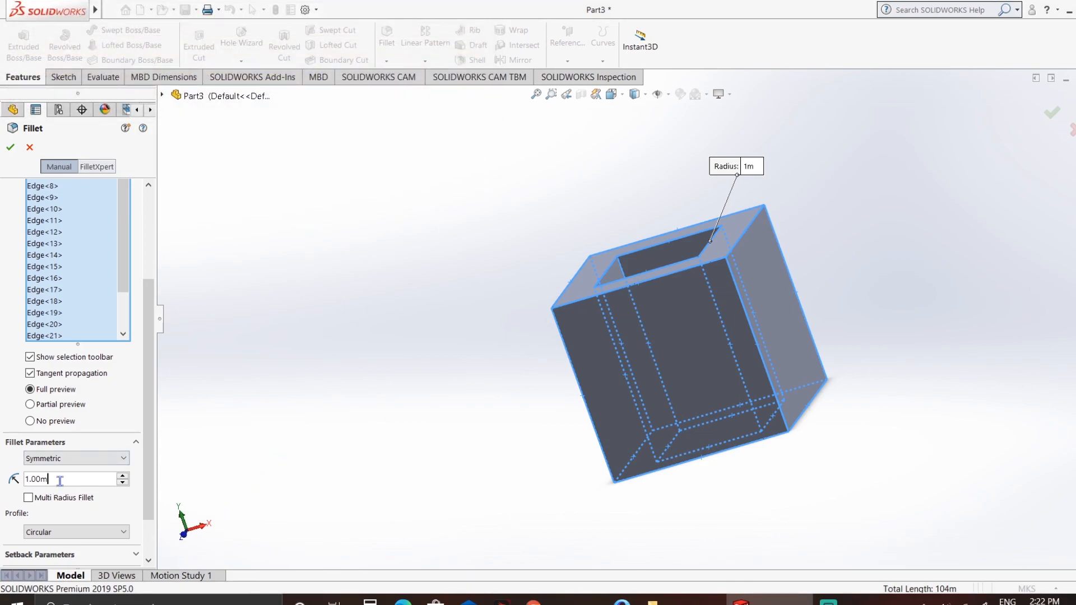
Step: Set the fillet radius to 0.5 m and apply the fillet to all edges of the cube and its square opening
{"action": "key", "text": "BackSpace"}
{"action": "key", "text": "BackSpace"}
{"action": "key", "text": "BackSpace"}
{"action": "key", "text": "BackSpace"}
{"action": "key", "text": "BackSpace"}
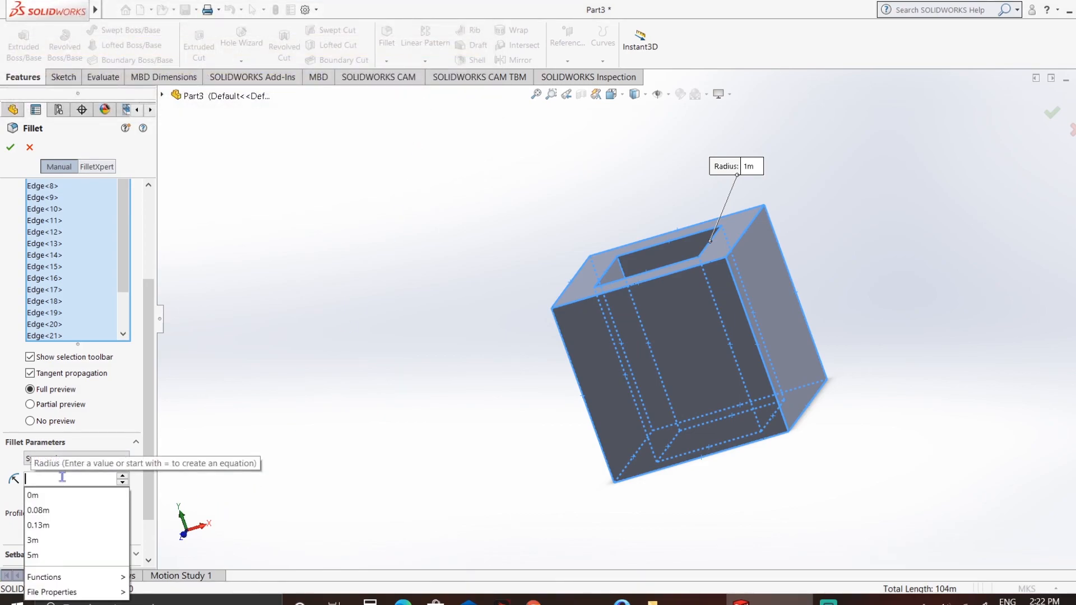
{"action": "type", "text": ".5"}
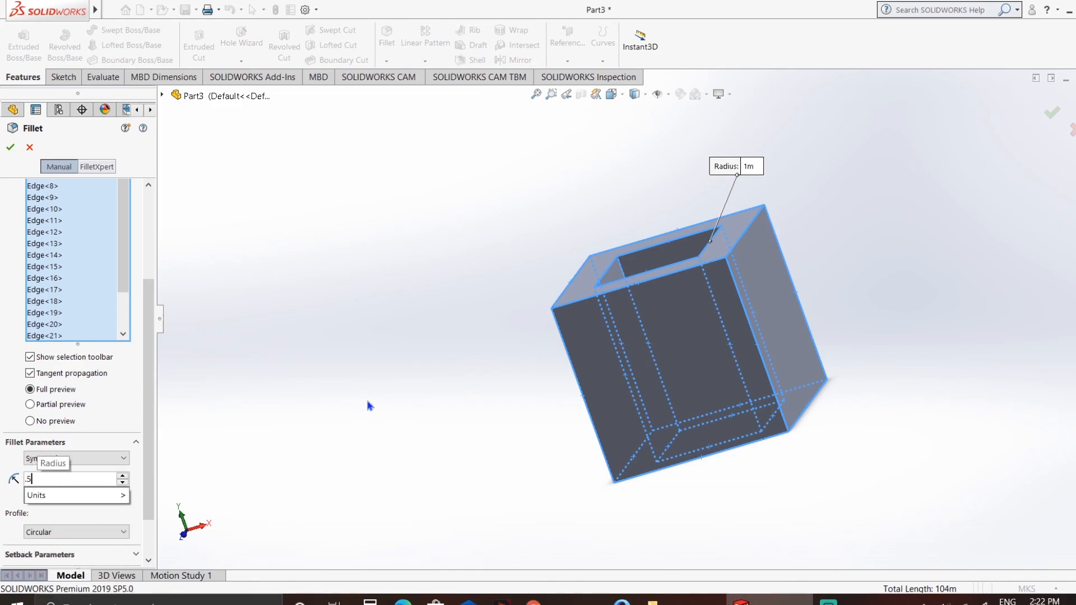
{"action": "key", "text": "Return"}
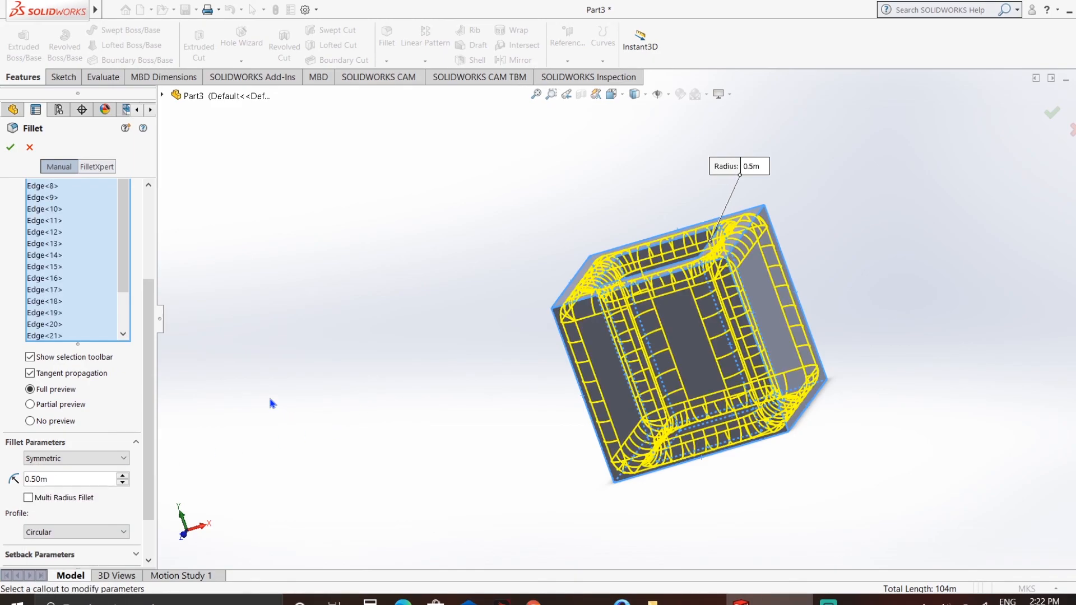
{"action": "left_click", "coordinate": [11, 148]}
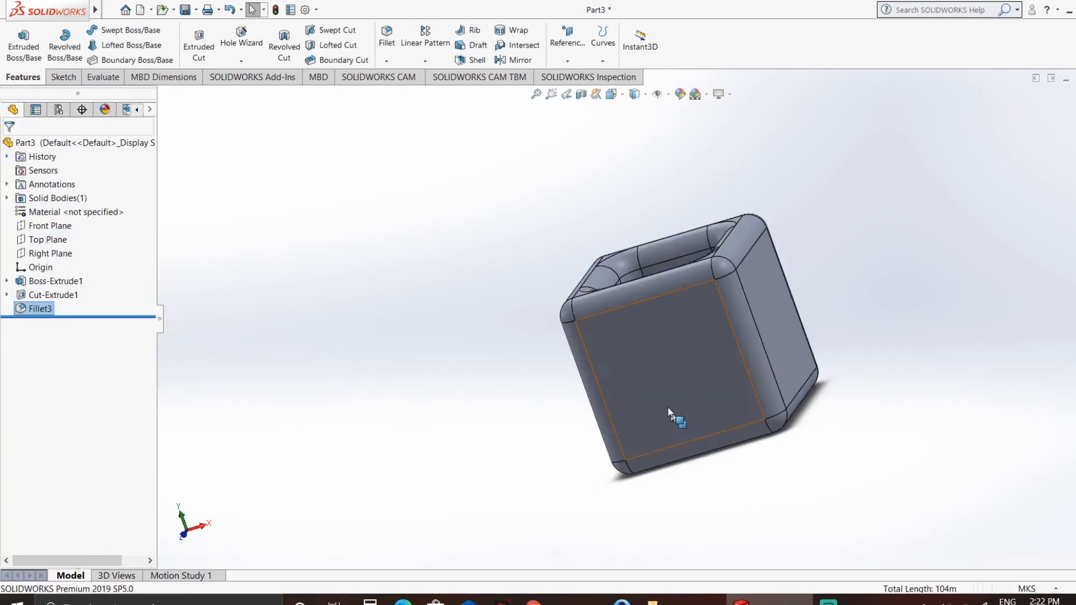
{"action": "middle_click_drag", "start_coordinate": [496, 320], "coordinate": [749, 407]}
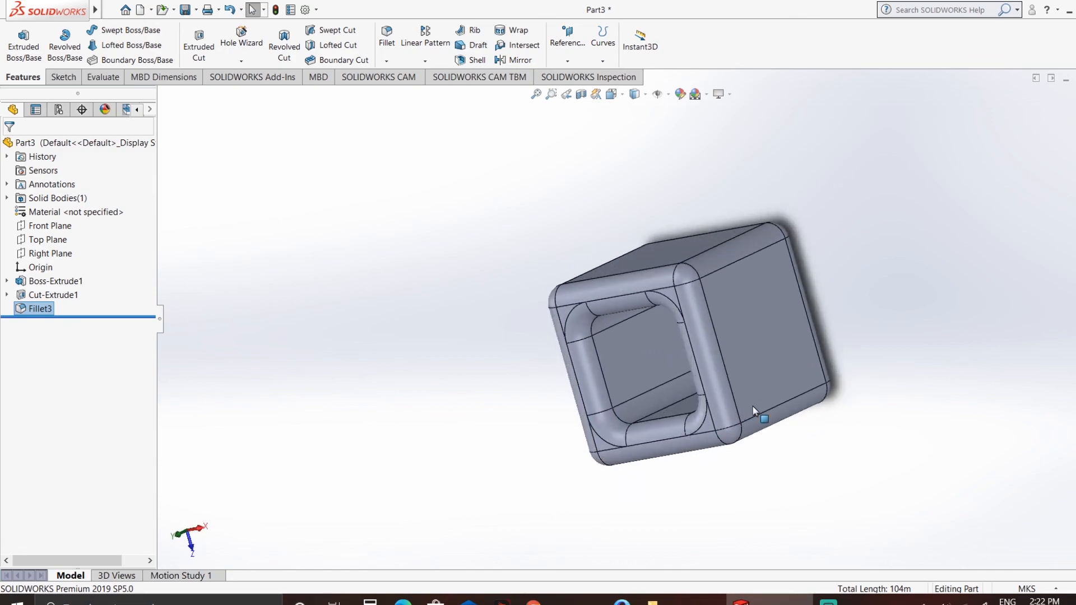
{"action": "middle_click_drag", "start_coordinate": [527, 454], "coordinate": [639, 279]}
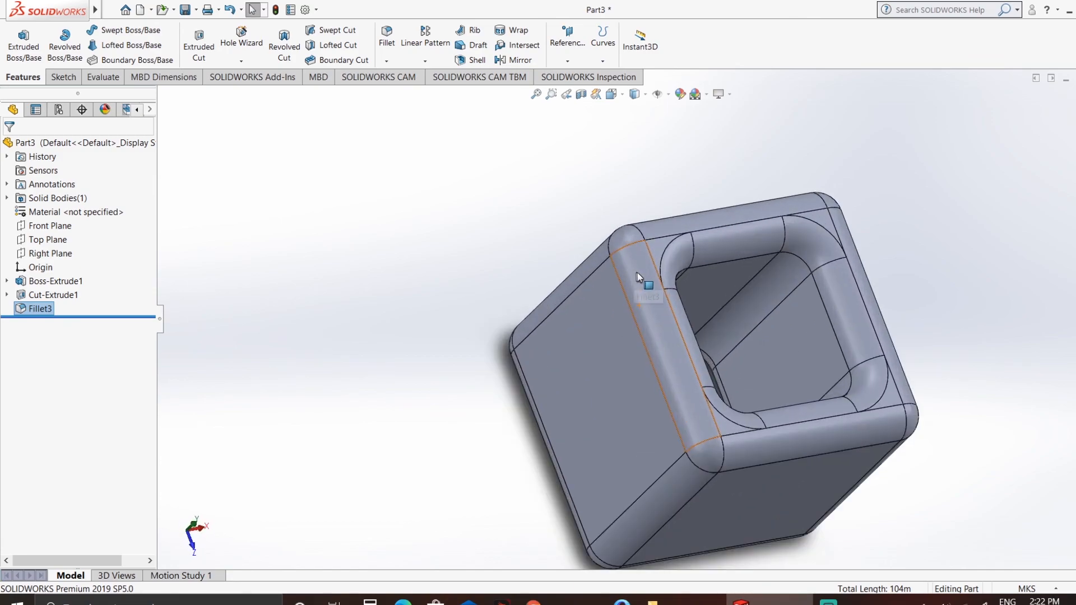
{"action": "scroll", "coordinate": [919, 398], "scroll_direction": "down", "scroll_amount": 4}
{"action": "scroll", "coordinate": [632, 320], "scroll_direction": "up", "scroll_amount": 2}
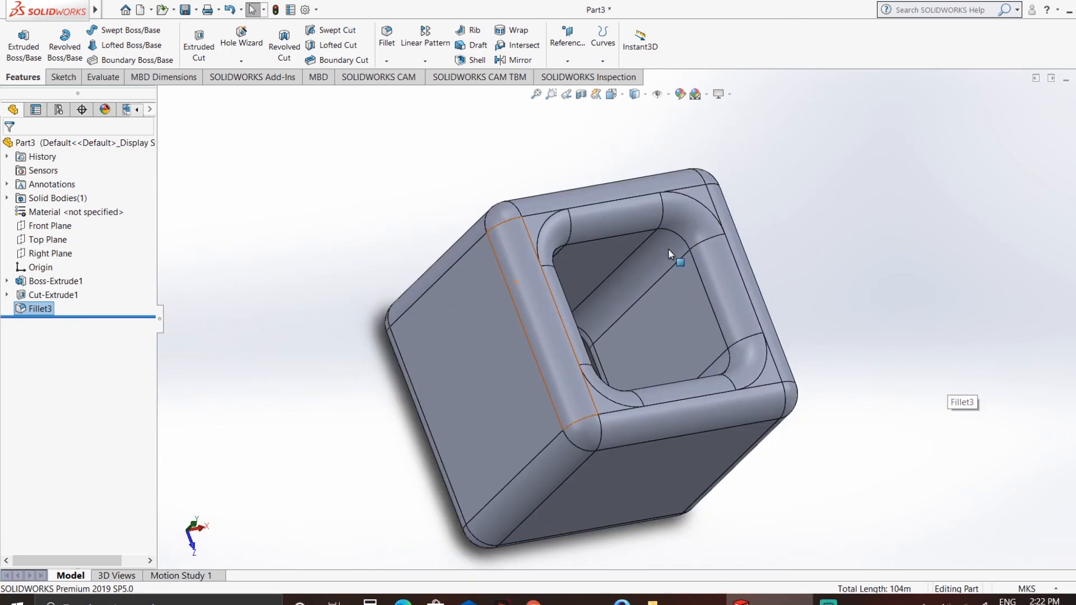